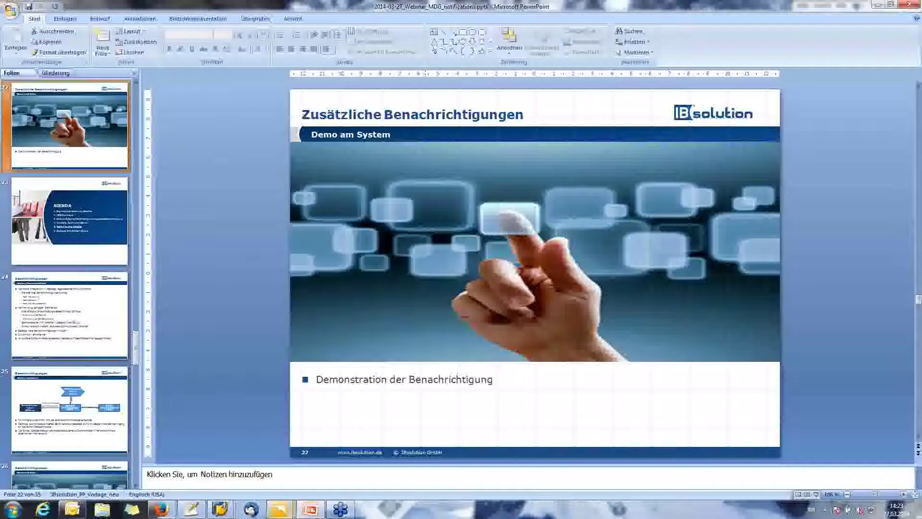
- Bring up slide 27 'Zusätzliche Benachrichtigungen – Demo am System' in PowerPoint
mouse_move(280, 508)
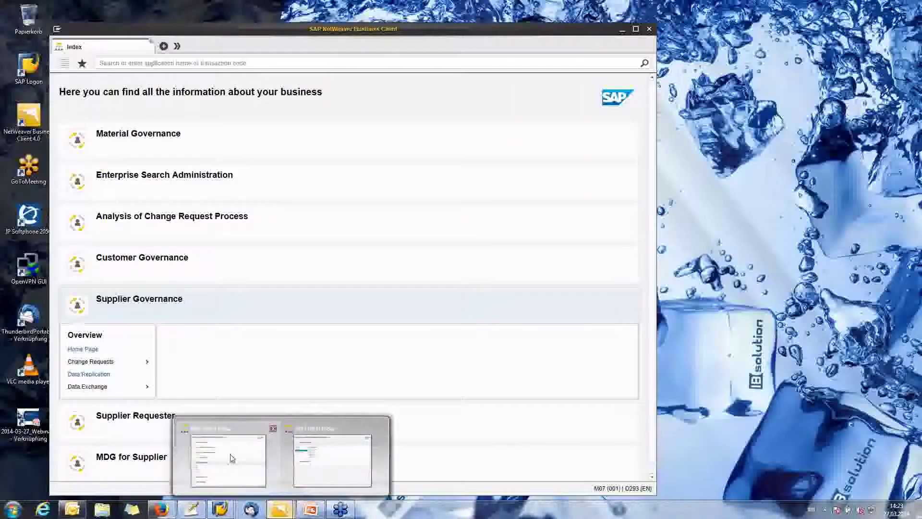
- In NWBC Supplier Governance, search for Business Partner ID 114 and select IBsolution GmbH
click(230, 457)
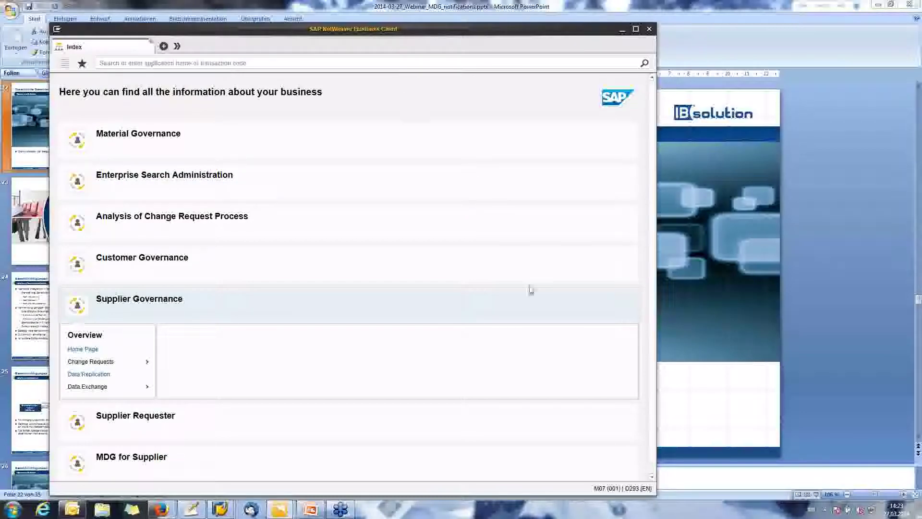
click(91, 351)
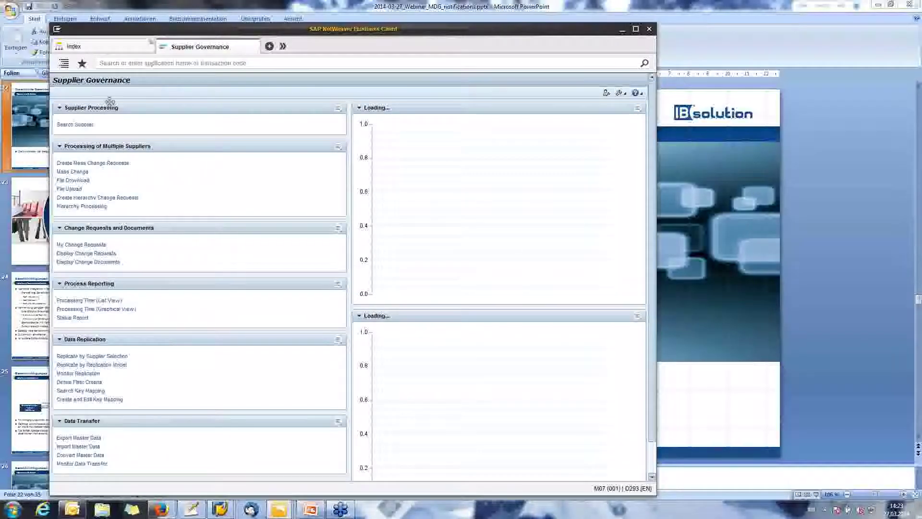
click(73, 125)
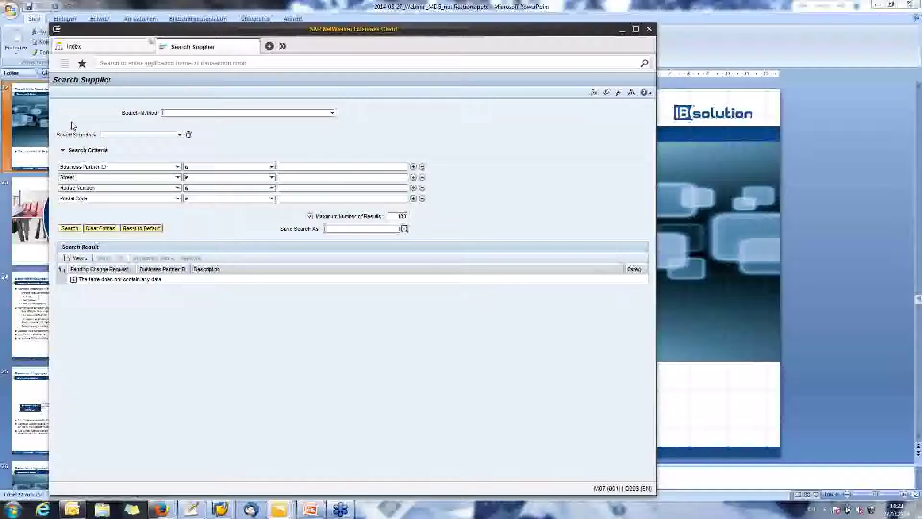
click(320, 167)
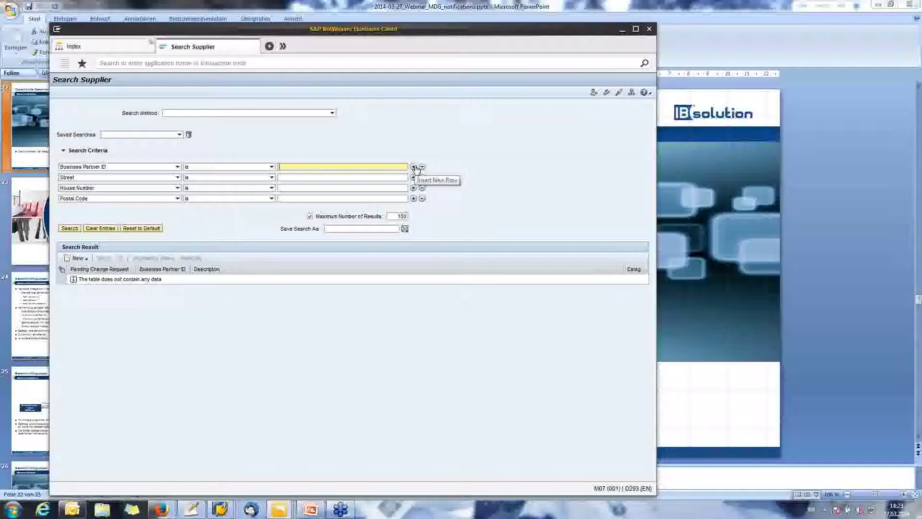
text(114)
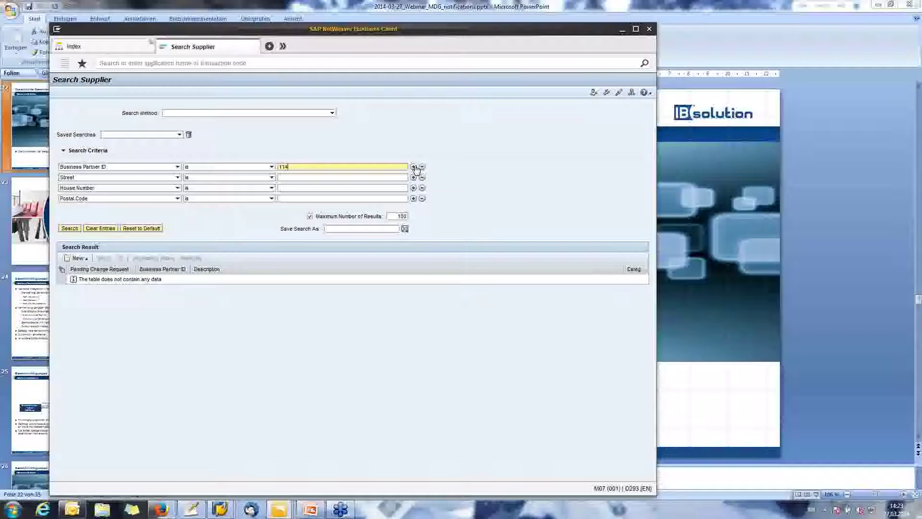
key(Return)
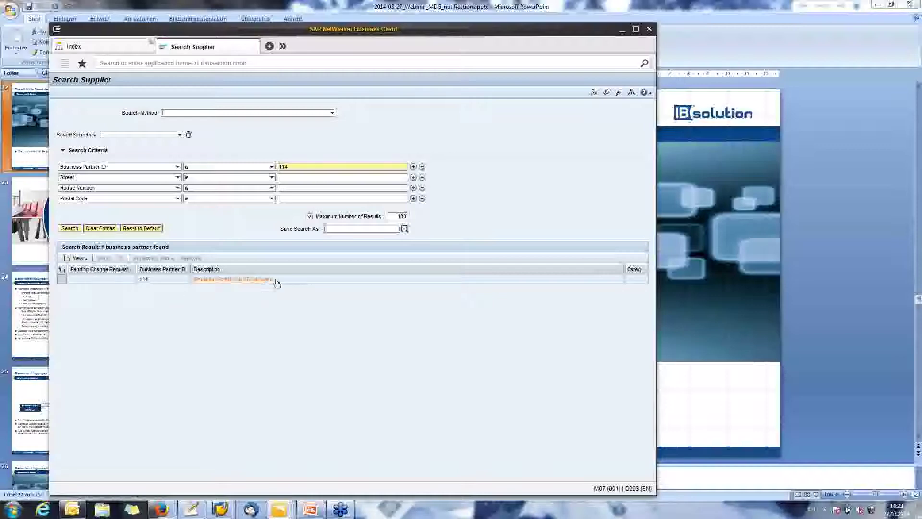
click(65, 279)
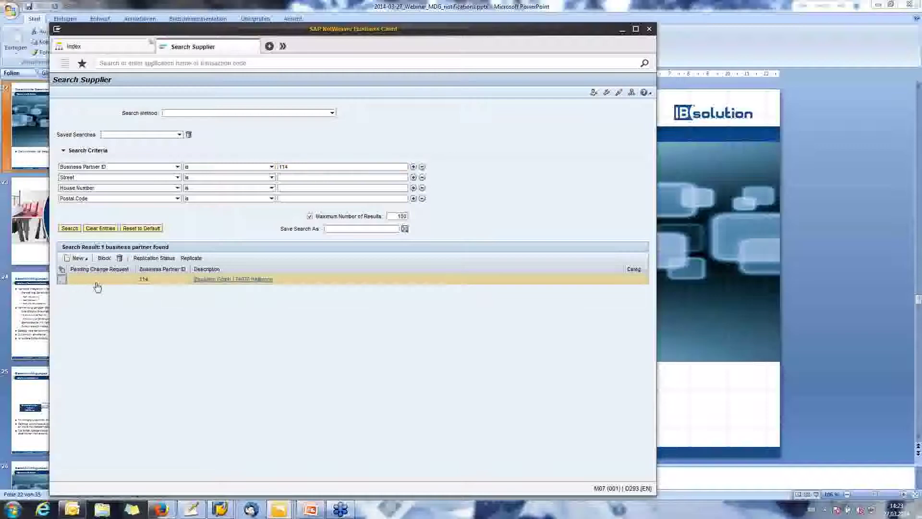
- Start a Block change request for supplier 114 with the BP Block box ticked
click(104, 259)
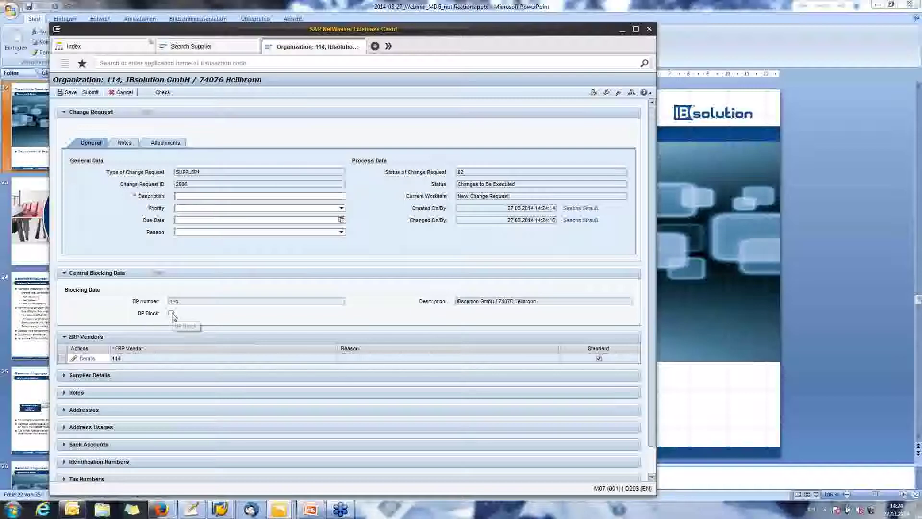
click(172, 314)
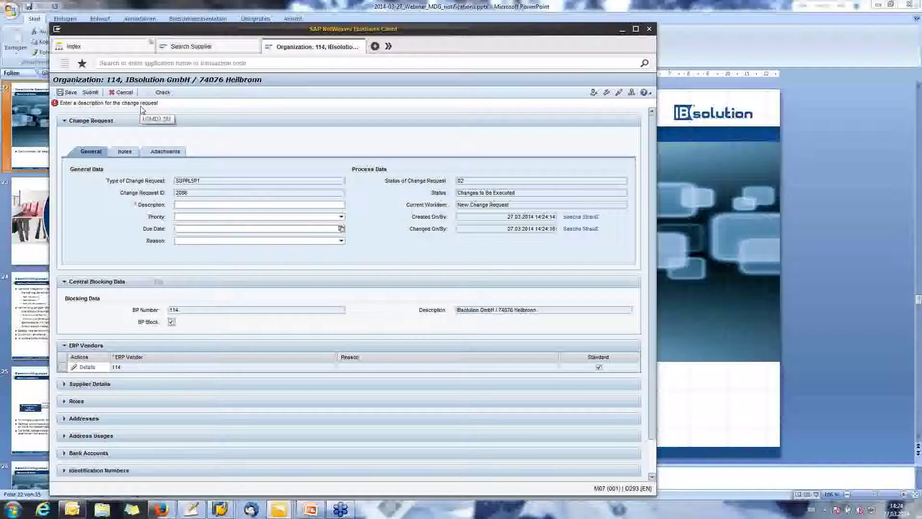
click(193, 204)
click(193, 205)
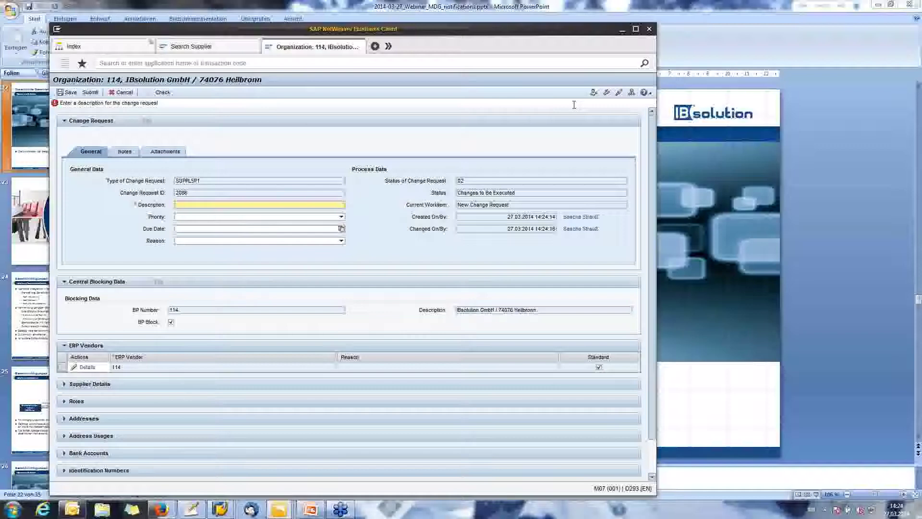
- Describe the request as 'Webinar Demonstration (Sperre)', submit it, and close it
text(Webinar Demonstration (Sperre)
key(Caps_Lock)
text(9)
click(91, 94)
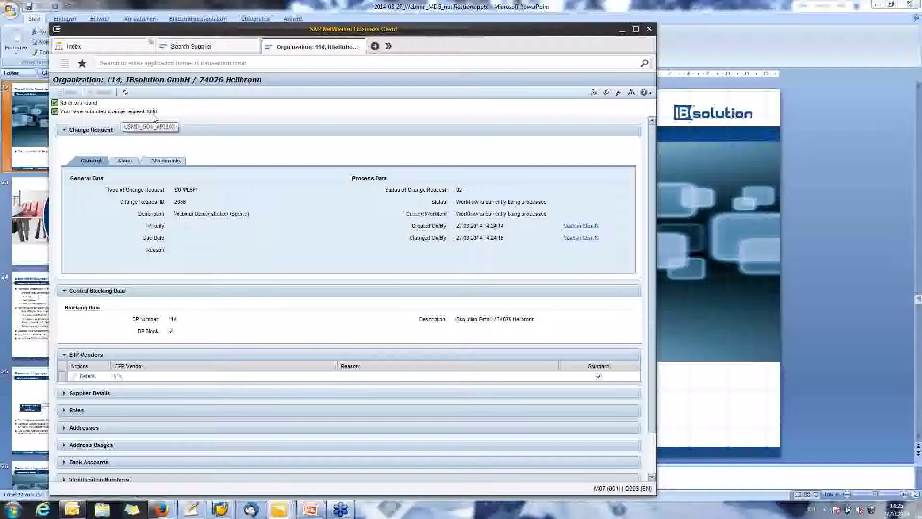
click(362, 46)
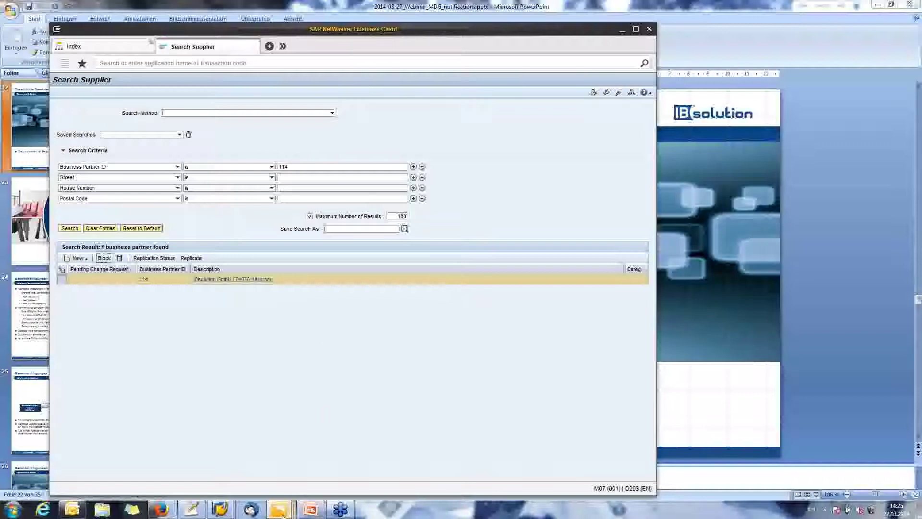
- In the approver's NWBC session, refresh the Change Requests inbox to show request 2086
mouse_move(281, 511)
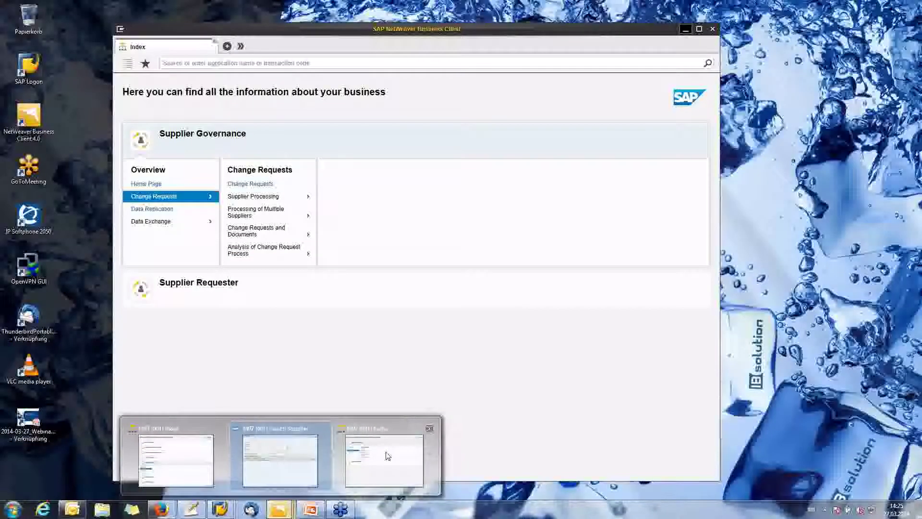
click(388, 455)
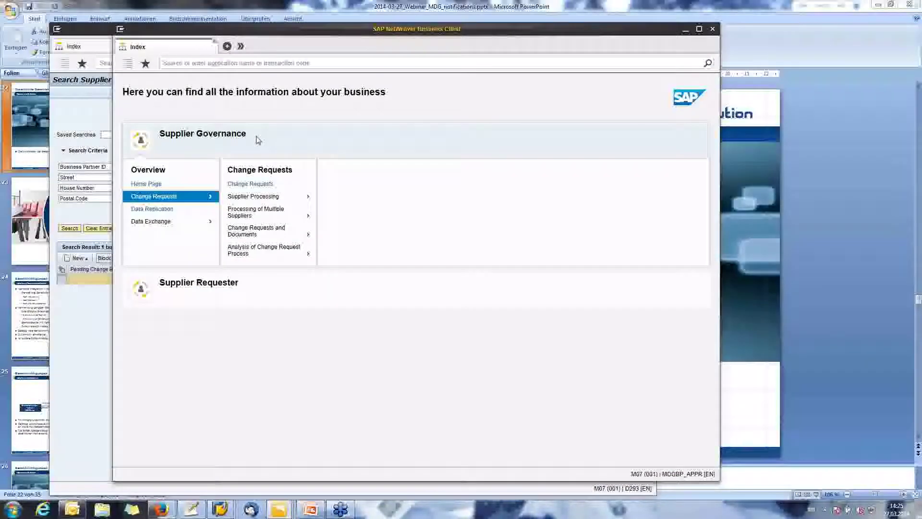
click(245, 185)
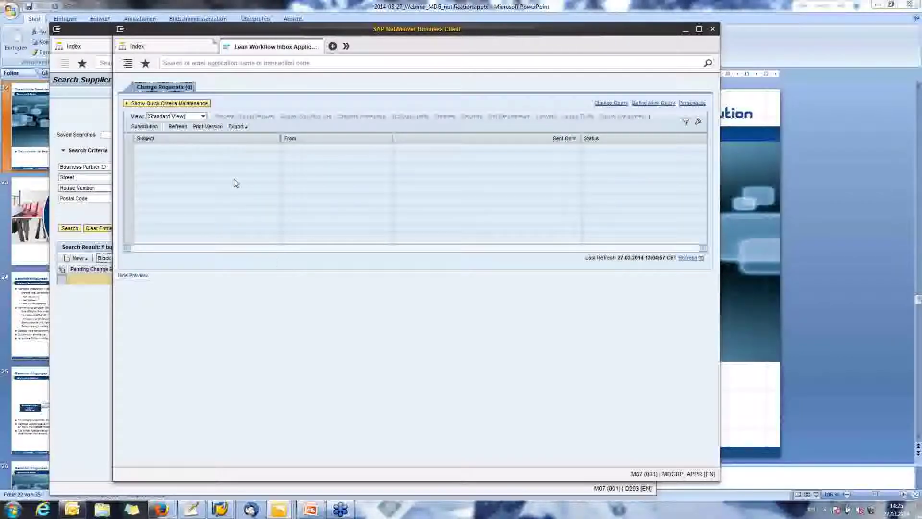
click(176, 127)
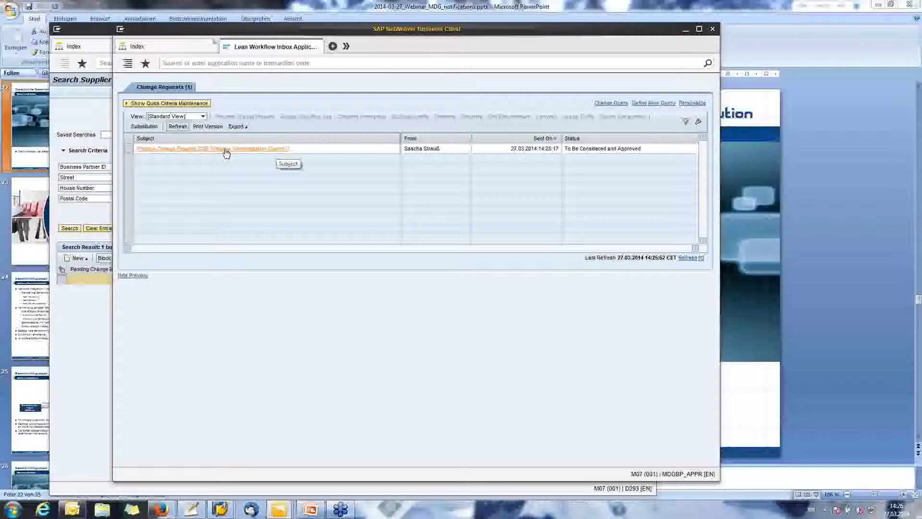
- Open change request 2086 from the inbox and agree to blocking partner 114
click(226, 152)
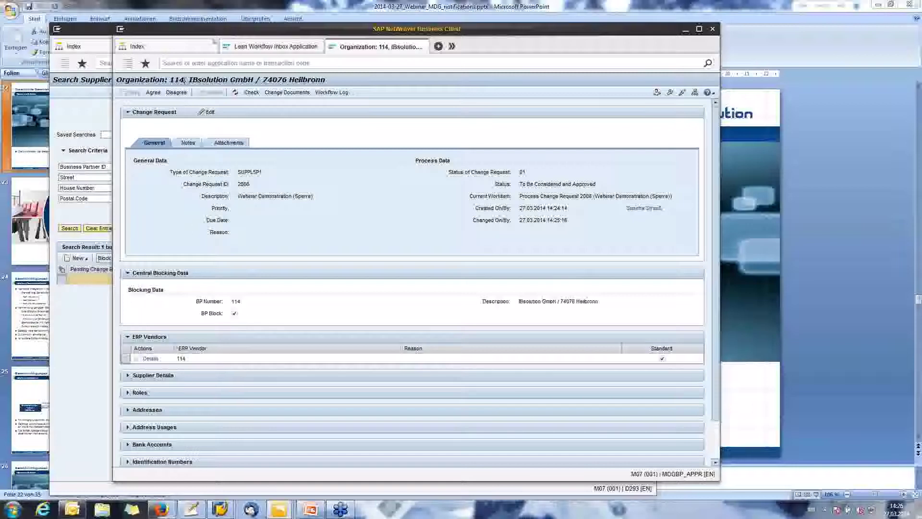
click(154, 93)
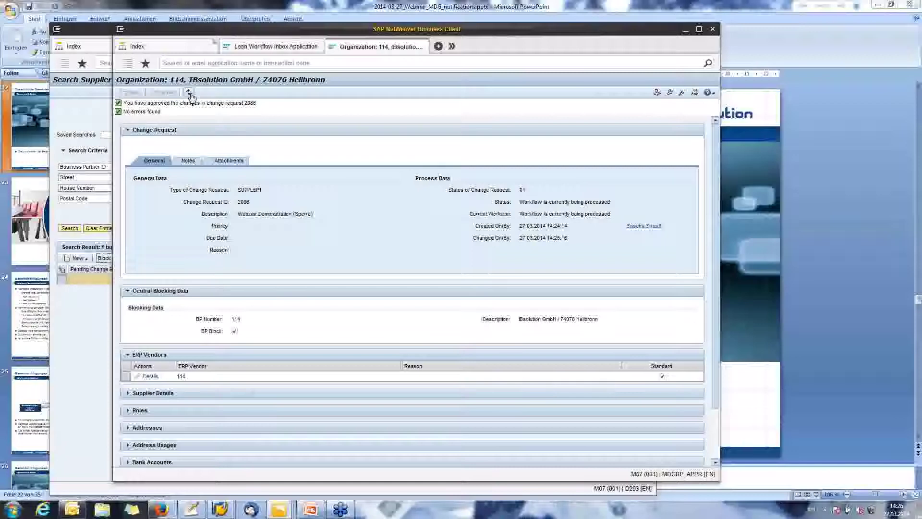
- Refresh request 2086 to see Final Check Approved, then check the activation email in Outlook
click(189, 92)
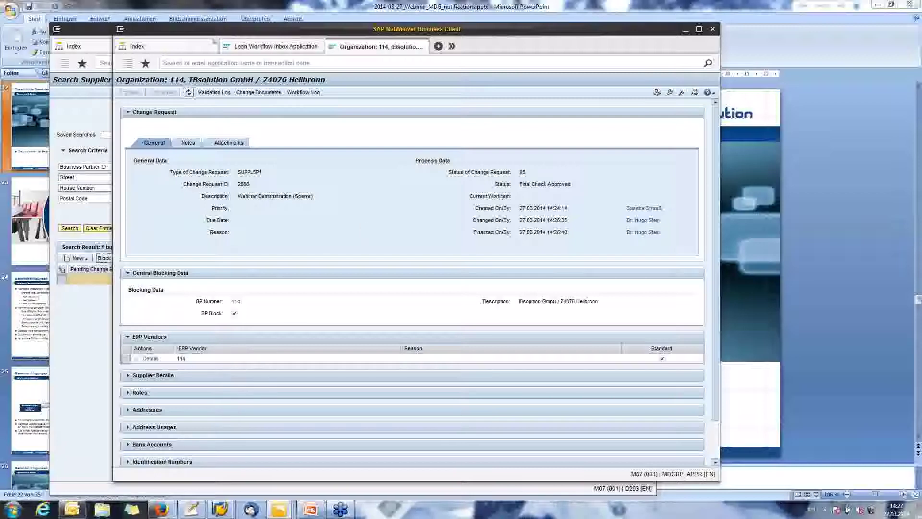
click(71, 509)
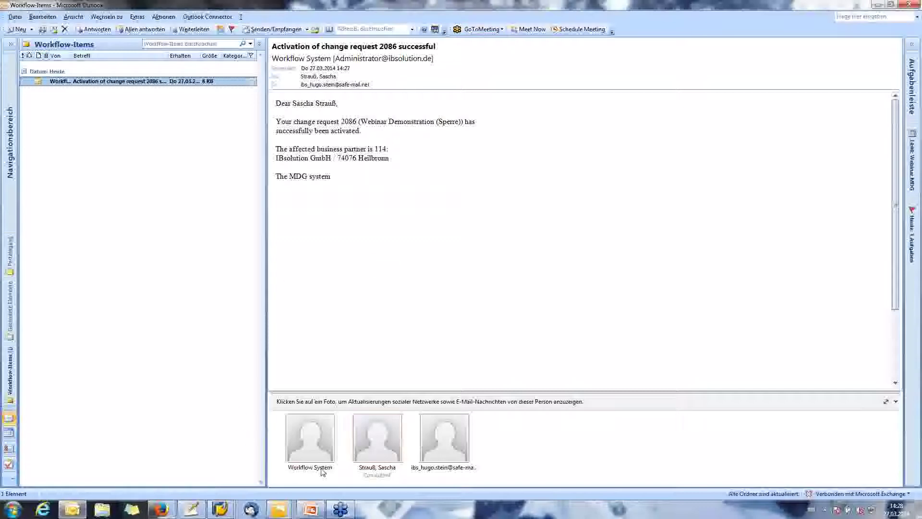
- Launch Thunderbird Portable to check the approver's mail accounts
click(251, 511)
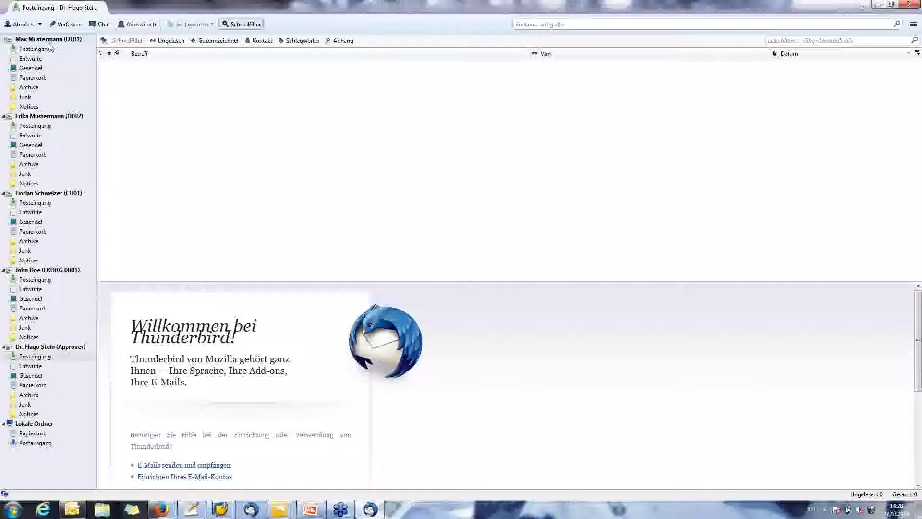
- Confirm the approver's Thunderbird Posteingang is empty, then bring up the Safe-mail.net login page
click(41, 359)
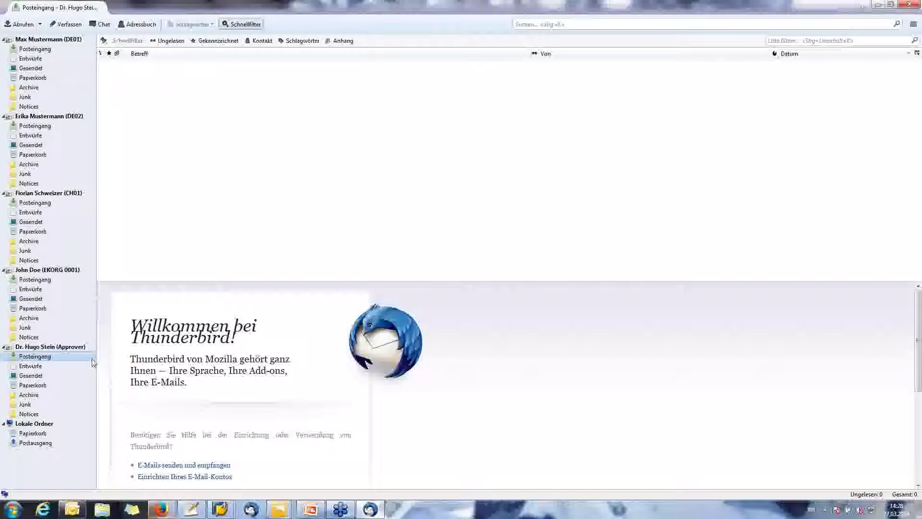
click(53, 347)
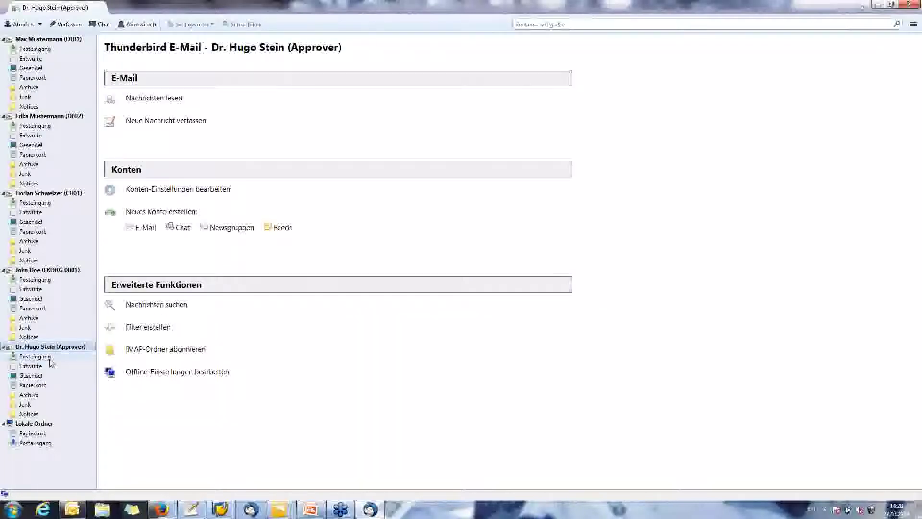
click(44, 358)
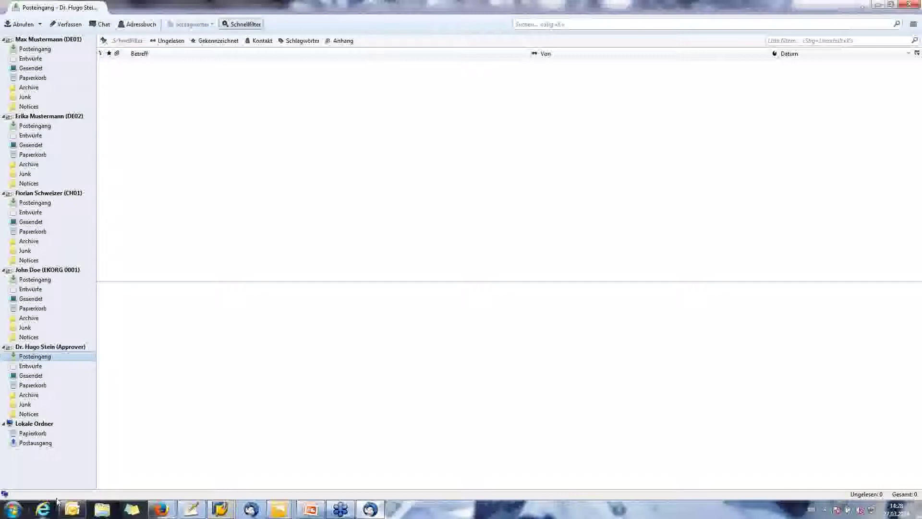
click(156, 509)
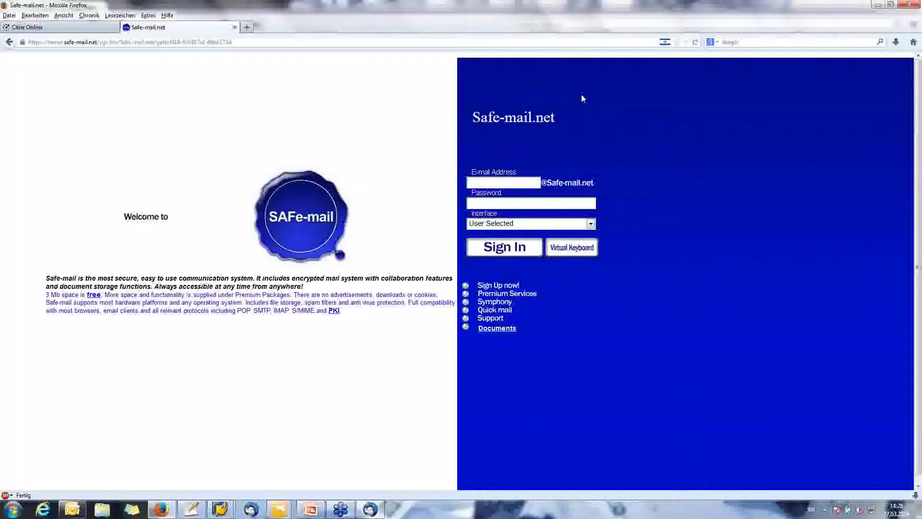
- Sign in to Safe-mail.net with the demo account's address and password and open the Inbox
text(ss)
key(BackSpace)
key(BackSpace)
key(Caps_Lock)
text(ibs)
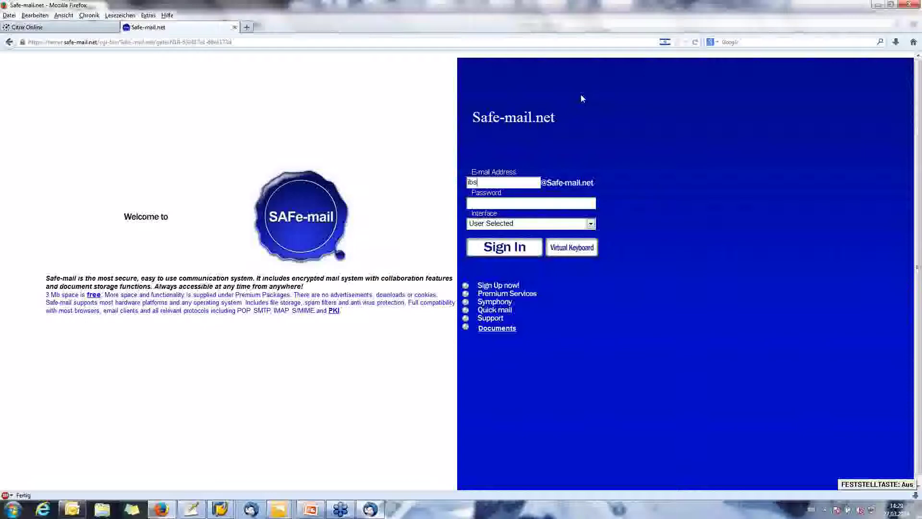
text(_mab)
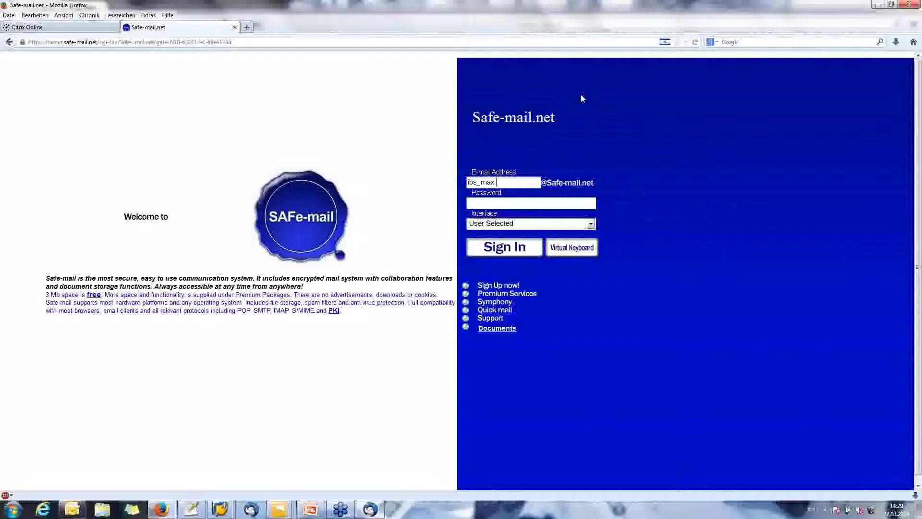
text(mustermann)
key(Tab)
text(**********)
key(Return)
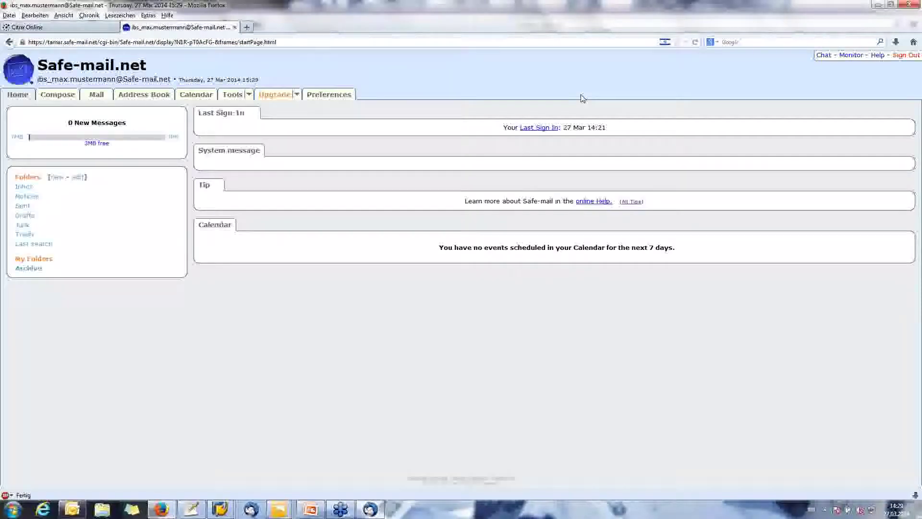
click(24, 188)
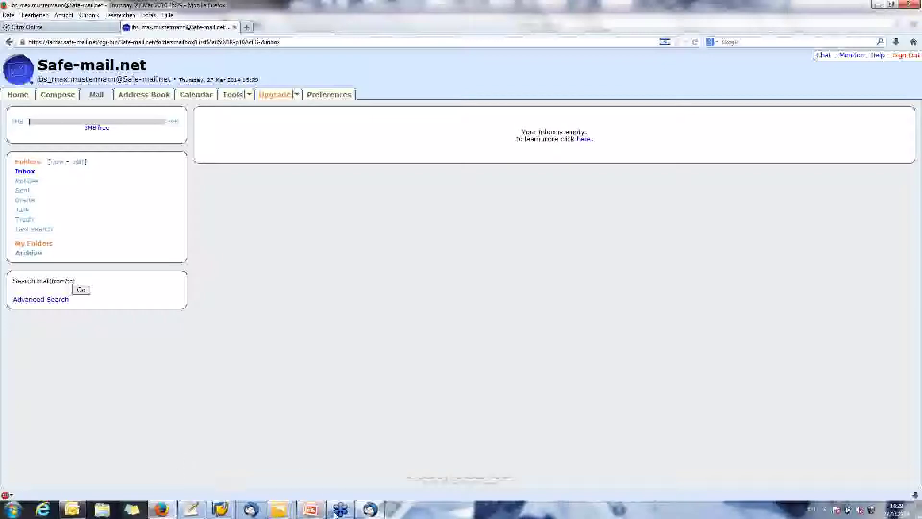
- Refresh the SAP outbound send requests search with Transmitted requests excluded
mouse_move(221, 508)
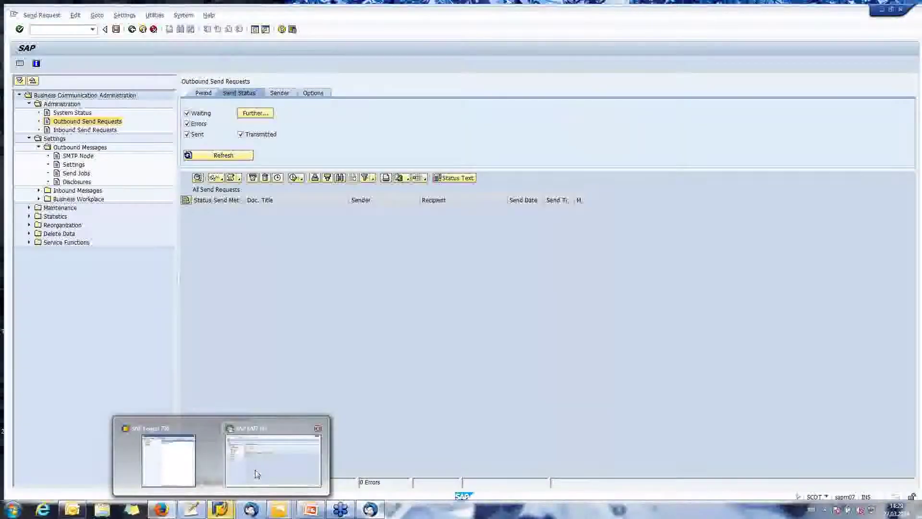
click(255, 482)
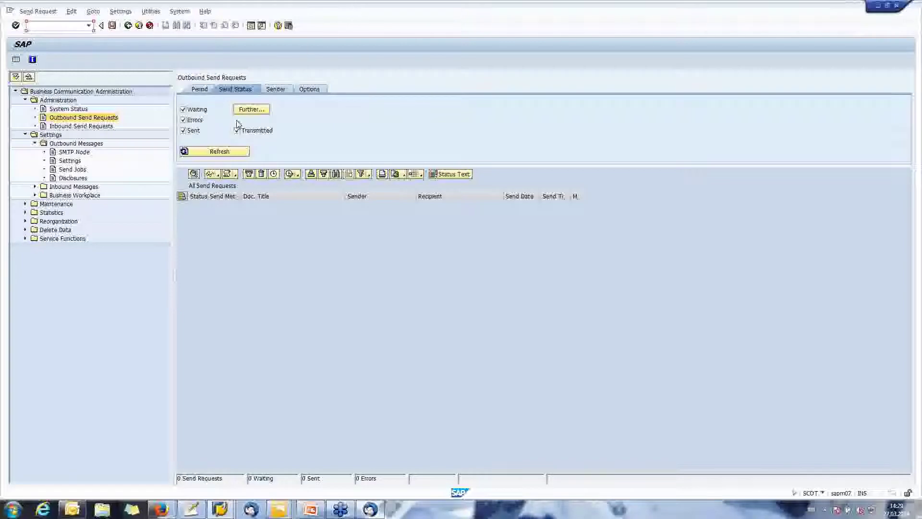
click(220, 152)
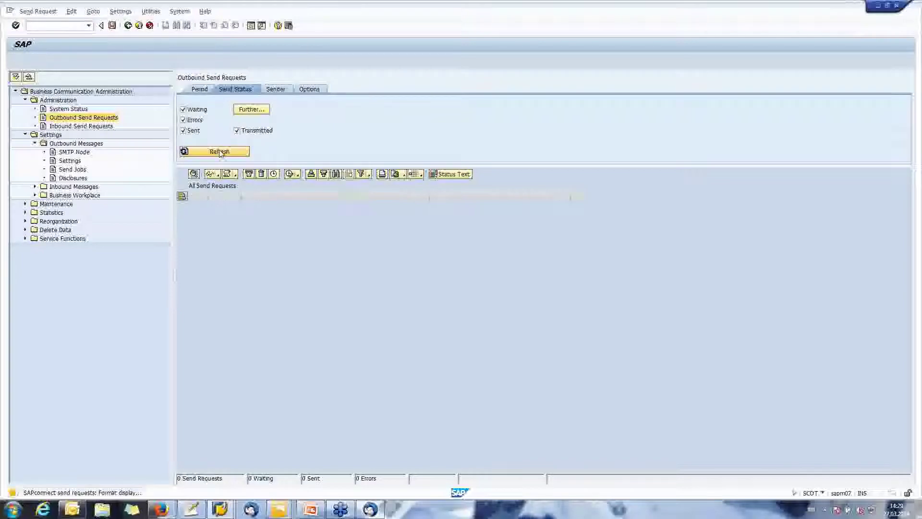
click(219, 151)
click(237, 131)
click(234, 152)
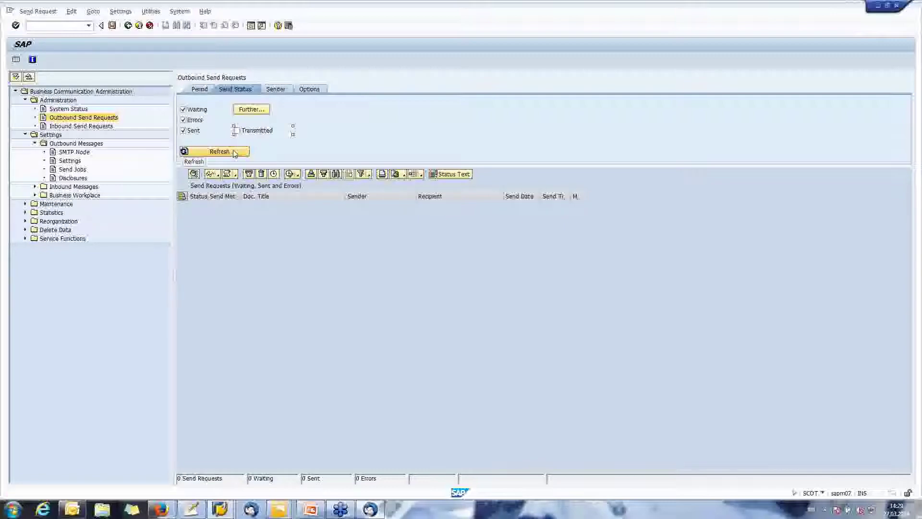
- Set the Sent at start time to 00:00:00, rerun the search, and return to Thunderbird
click(207, 90)
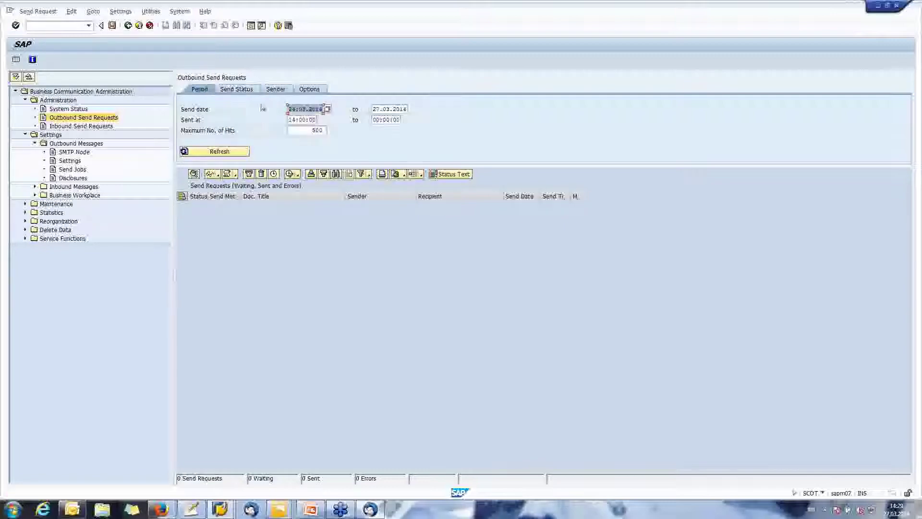
click(294, 120)
key(BackSpace)
key(BackSpace)
text(00)
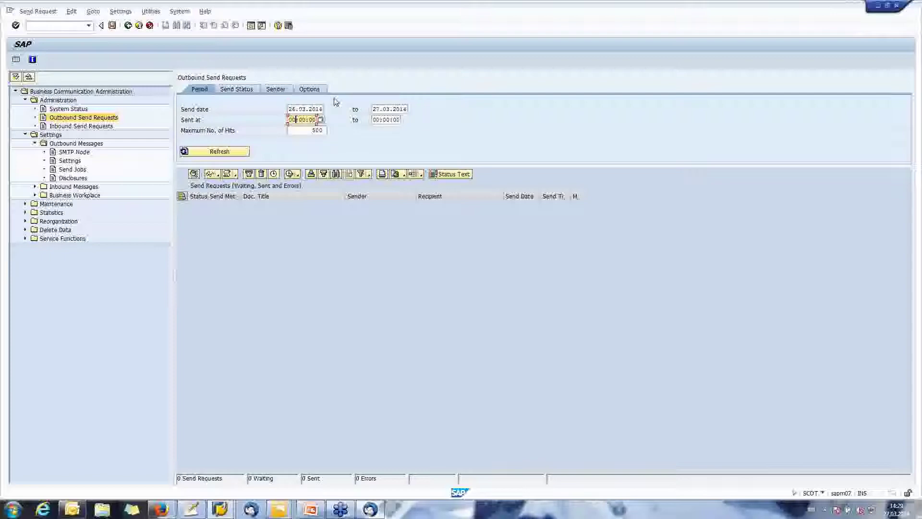
key(ctrl+a)
click(216, 151)
click(371, 509)
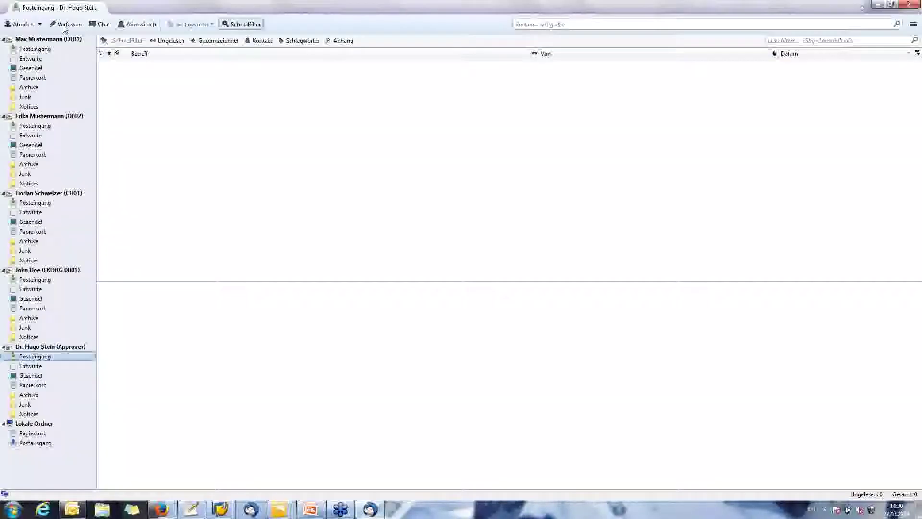
- Empty the Thunderbird trash from the DE01 Posteingang, then bring the Safe-mail inbox back to front
click(35, 50)
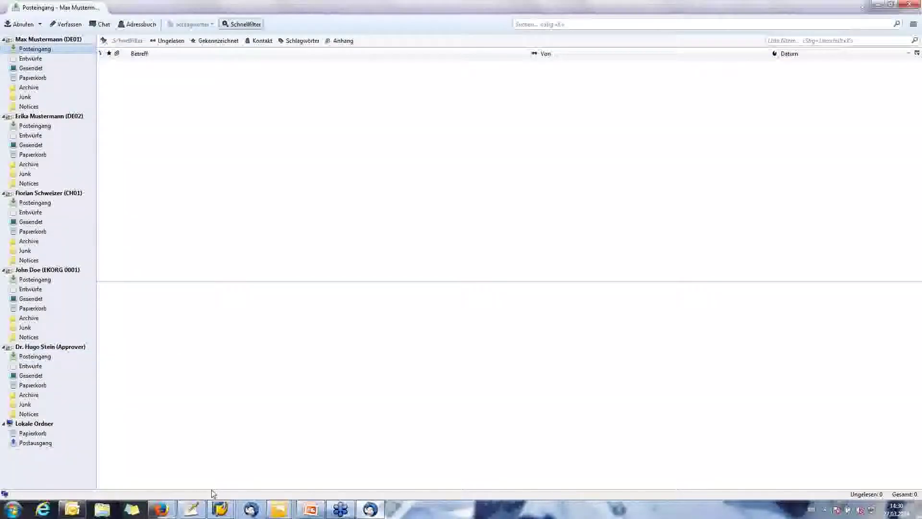
mouse_move(231, 513)
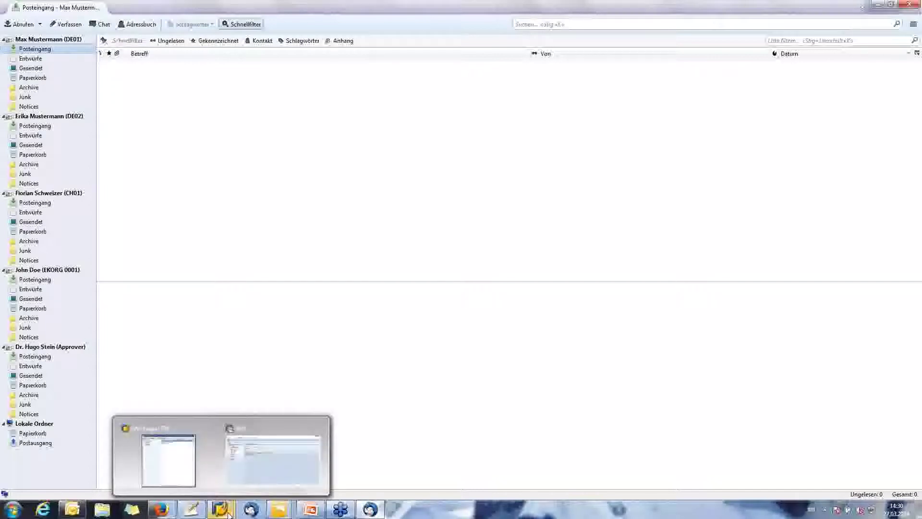
mouse_move(191, 513)
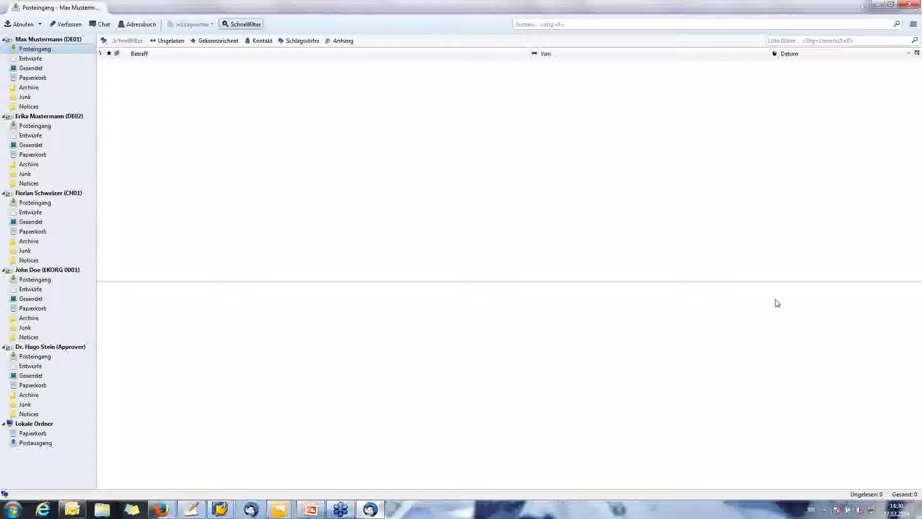
click(913, 24)
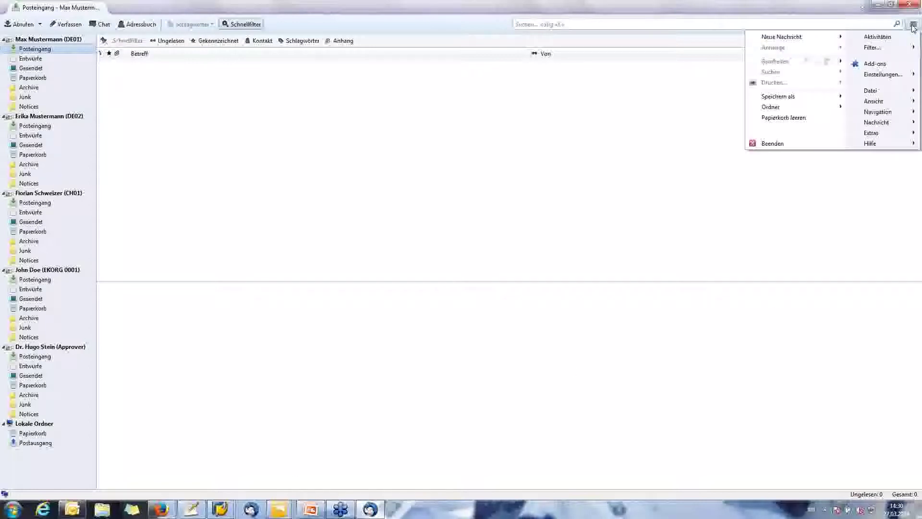
click(770, 145)
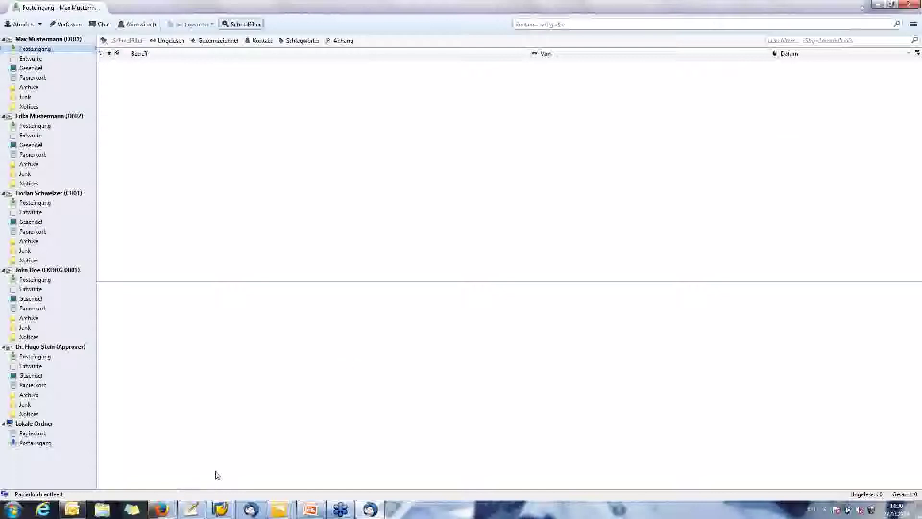
click(161, 509)
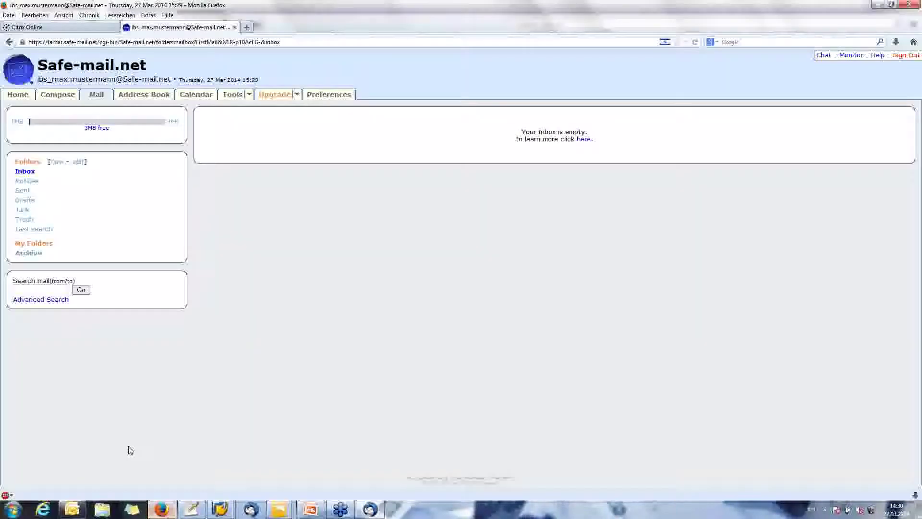
- Refresh the Safe-mail inbox and open the 'Business partner 114 is now BLOCKED' notification citing CR 2086
click(27, 172)
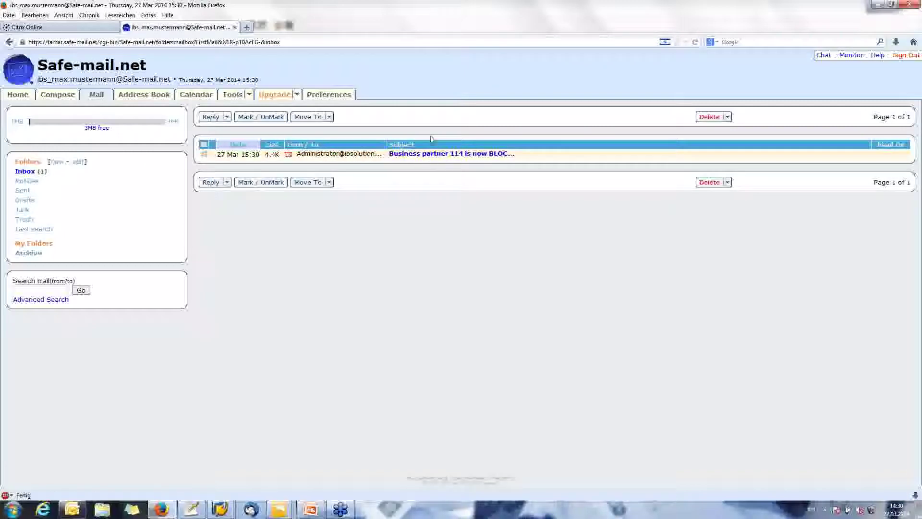
click(423, 154)
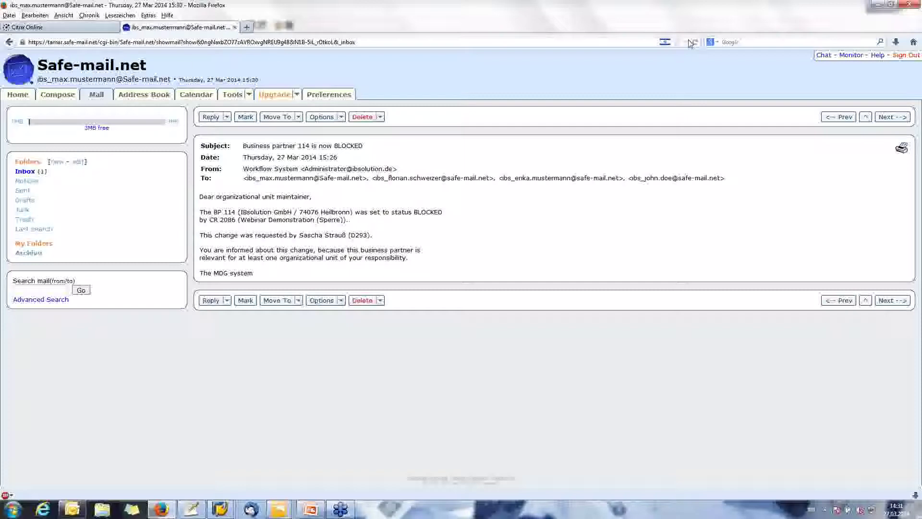
- Sign out of Safe-mail.net, return to its sign-in page, and switch back to PowerPoint
click(906, 56)
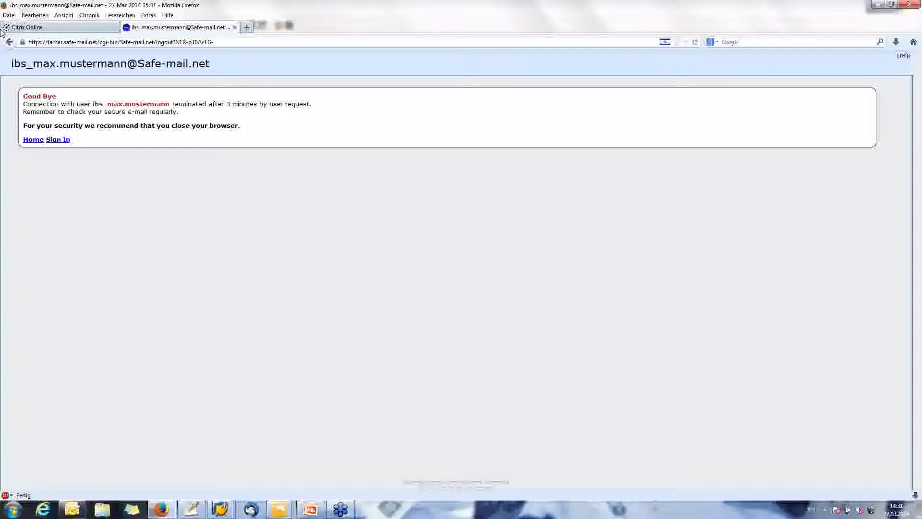
click(65, 140)
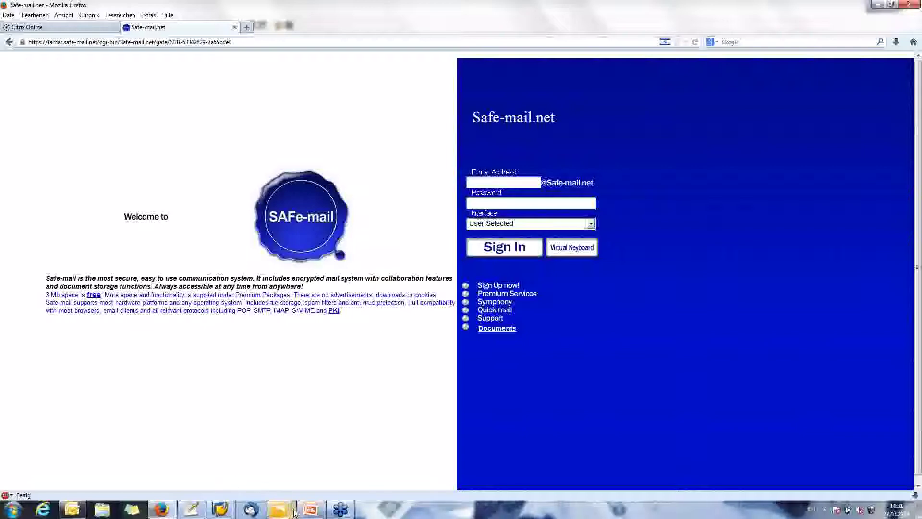
mouse_move(310, 513)
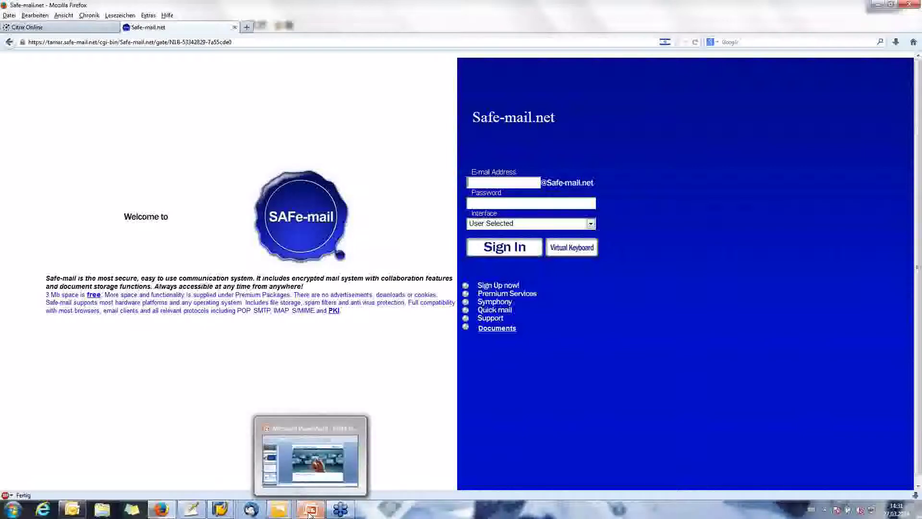
click(310, 511)
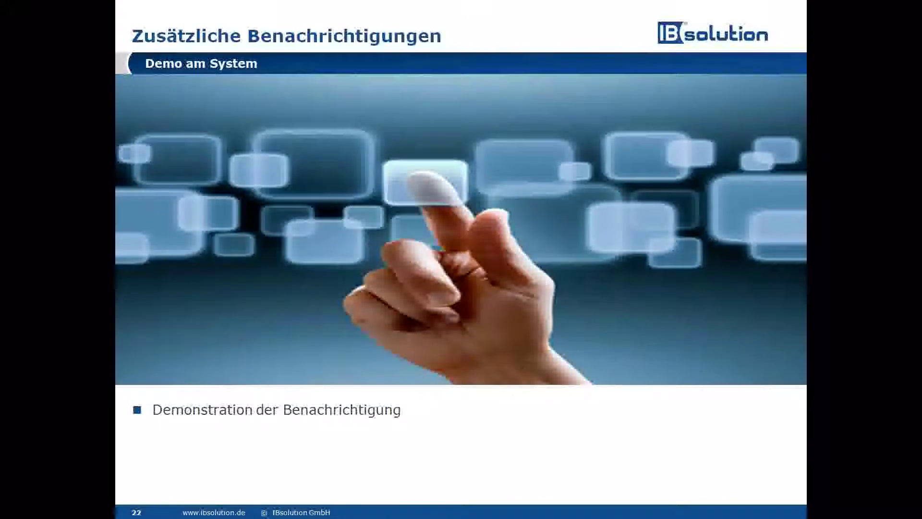
- Advance the slideshow to the Agenda slide highlighting '5. Technische Details'
key(Right)
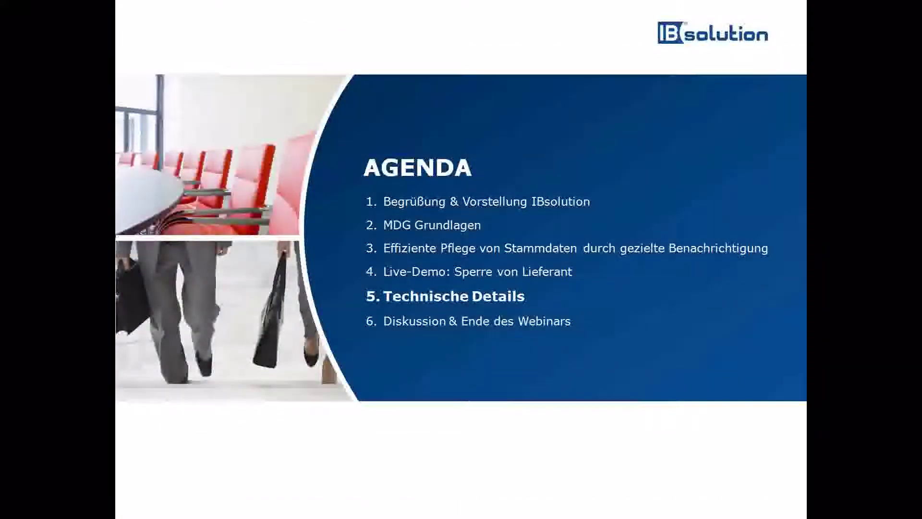
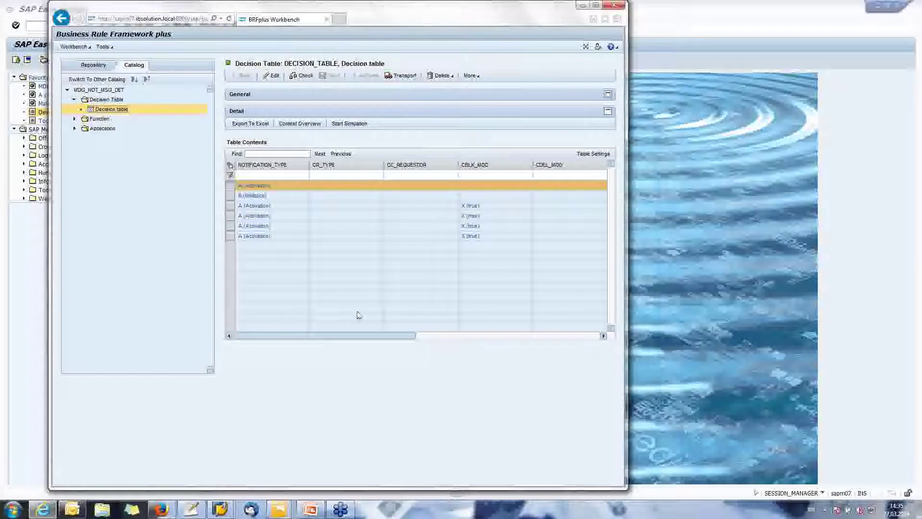
- Export DECISION_TABLE to Excel and save the download as DECISION_TABLE.xlsx on the Desktop
drag(351, 335, 313, 331)
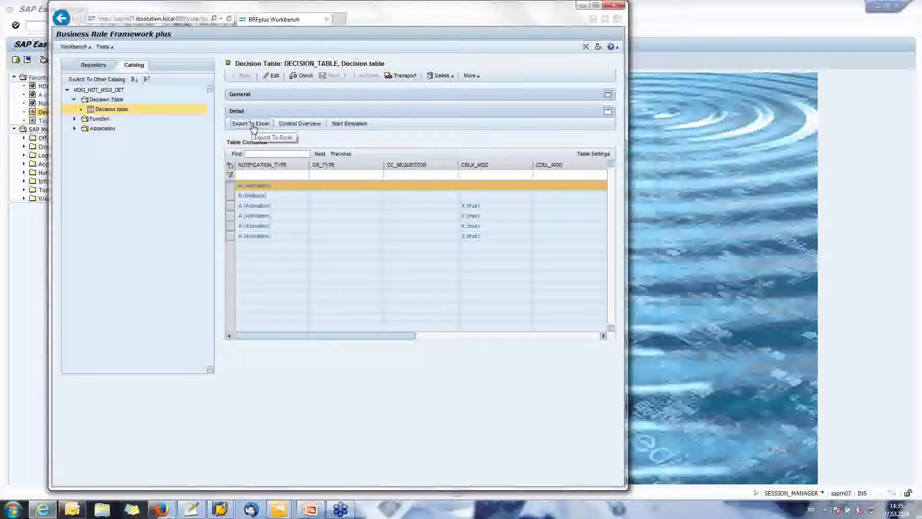
click(252, 125)
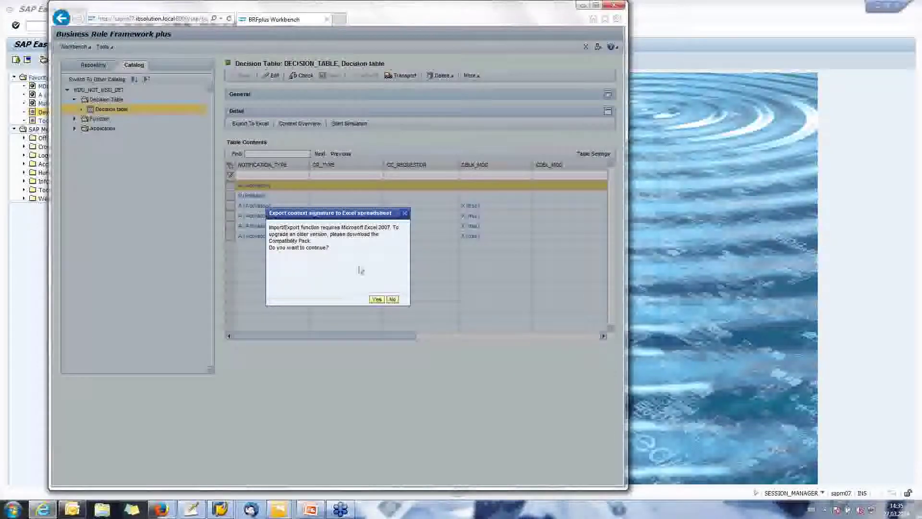
click(377, 299)
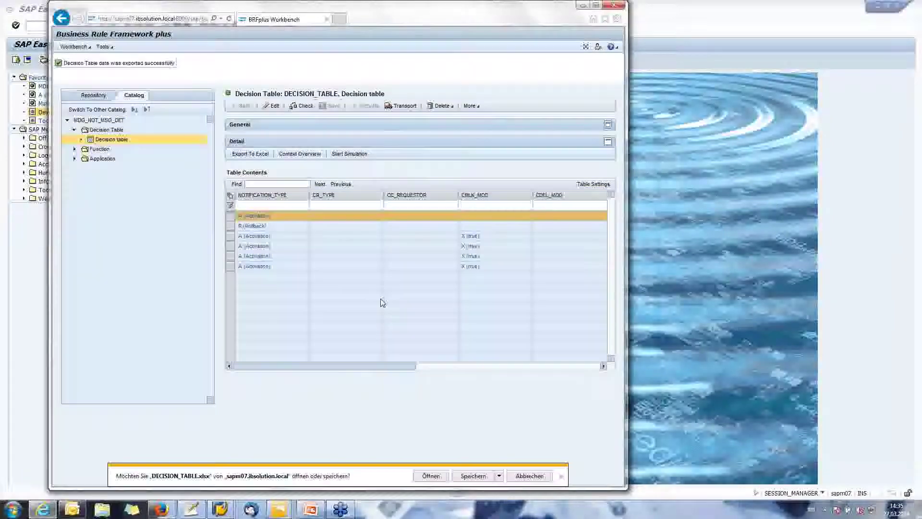
click(500, 476)
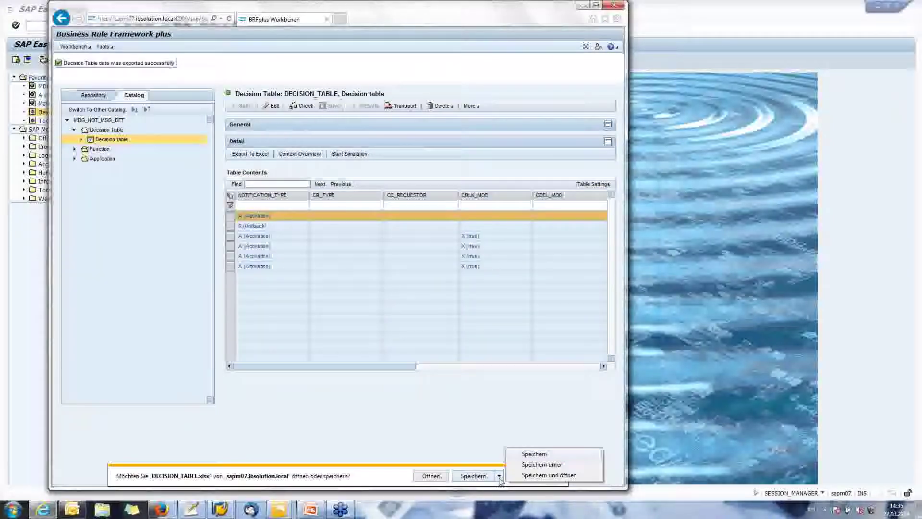
click(542, 464)
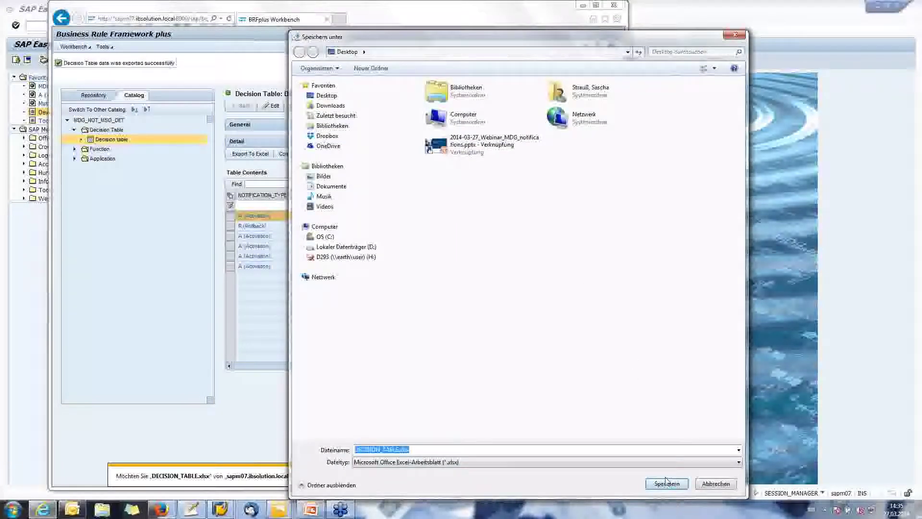
click(667, 481)
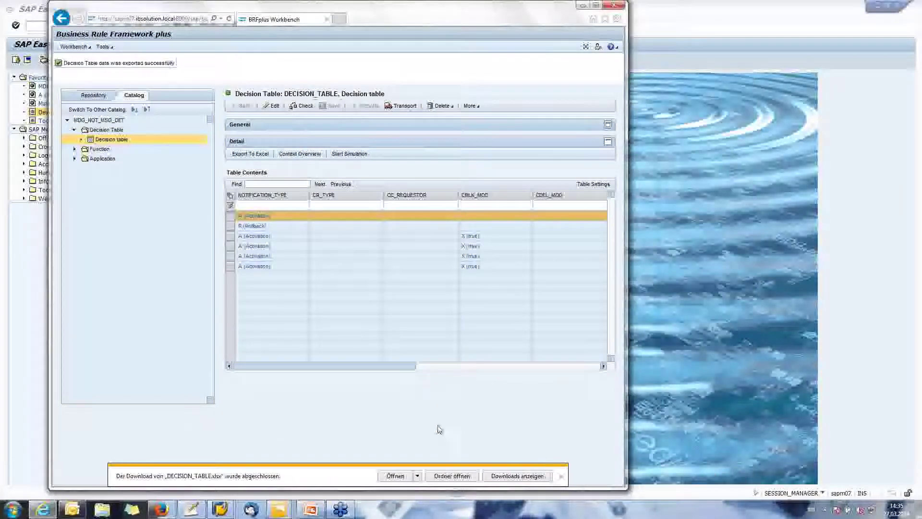
- Open DECISION_TABLE.xlsx in Excel and auto-fit all column widths
click(391, 478)
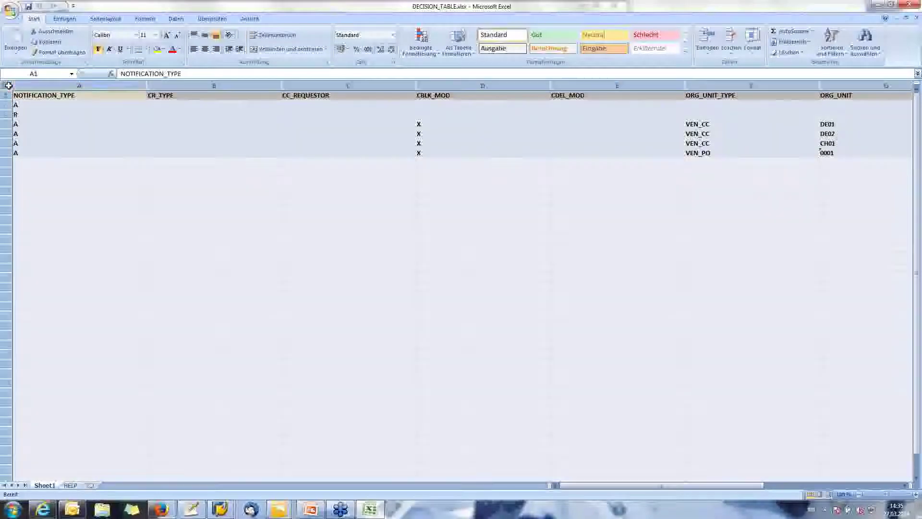
click(9, 85)
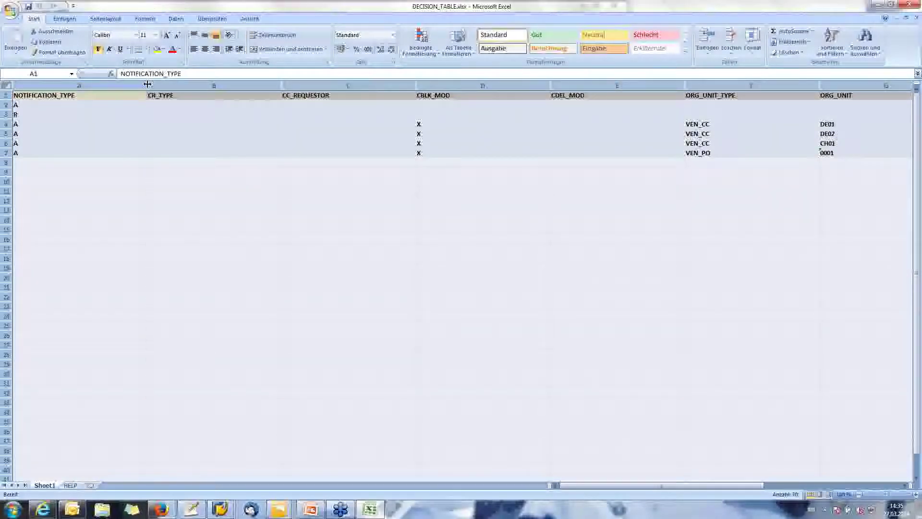
double_click(147, 84)
click(163, 175)
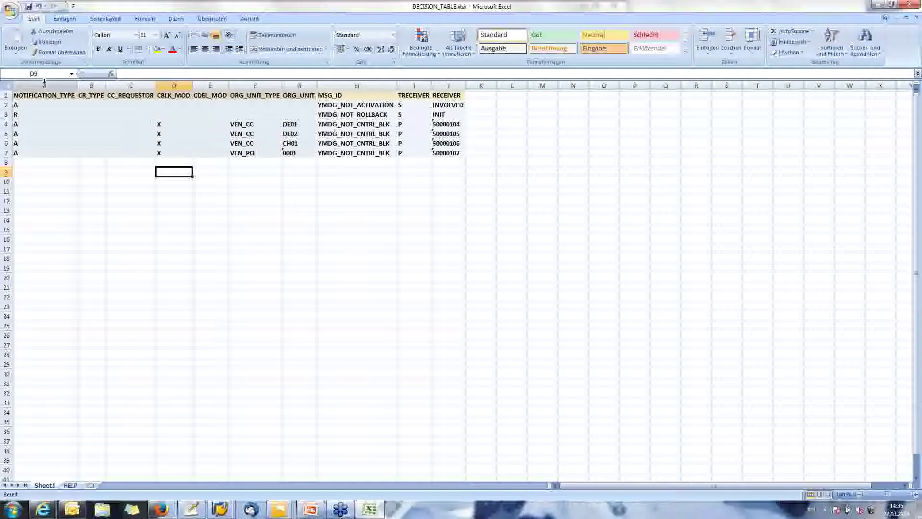
- Review the notification type, CBLK_MOD, org unit, message ID and receiver columns
drag(20, 105, 23, 152)
click(26, 164)
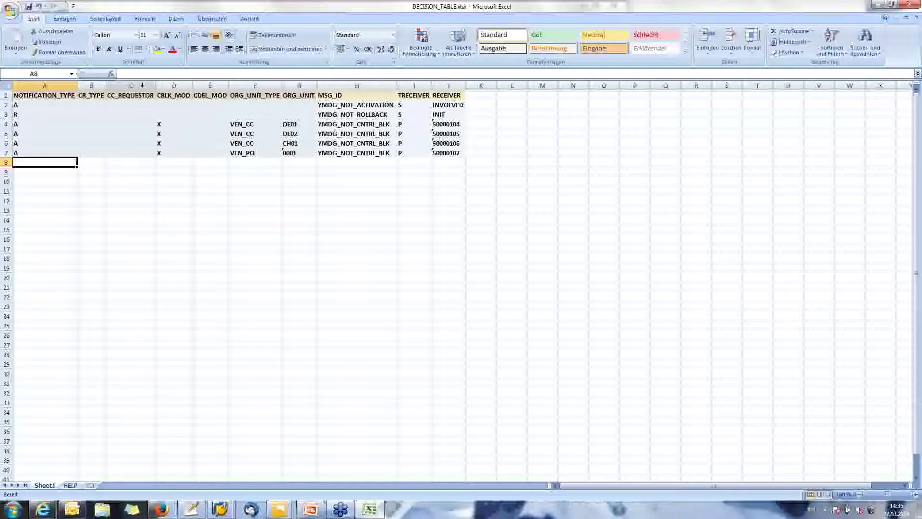
drag(171, 124, 171, 150)
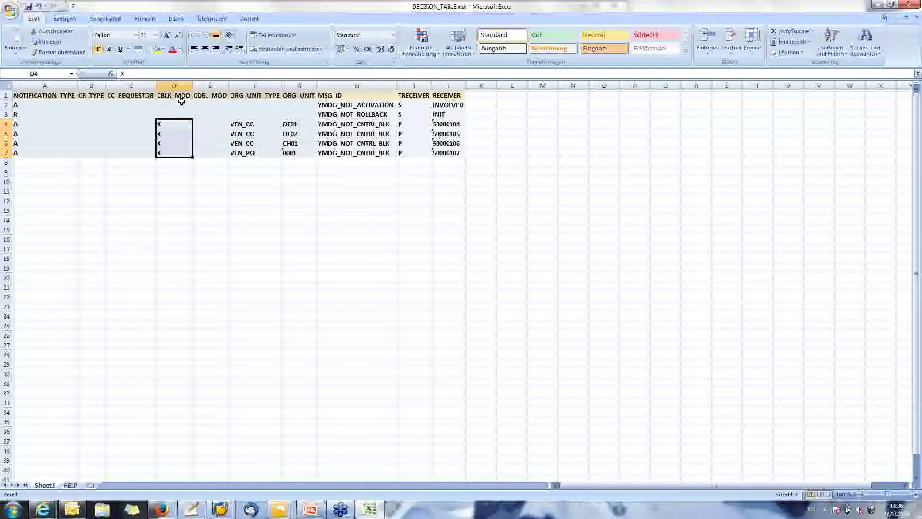
drag(256, 125, 290, 153)
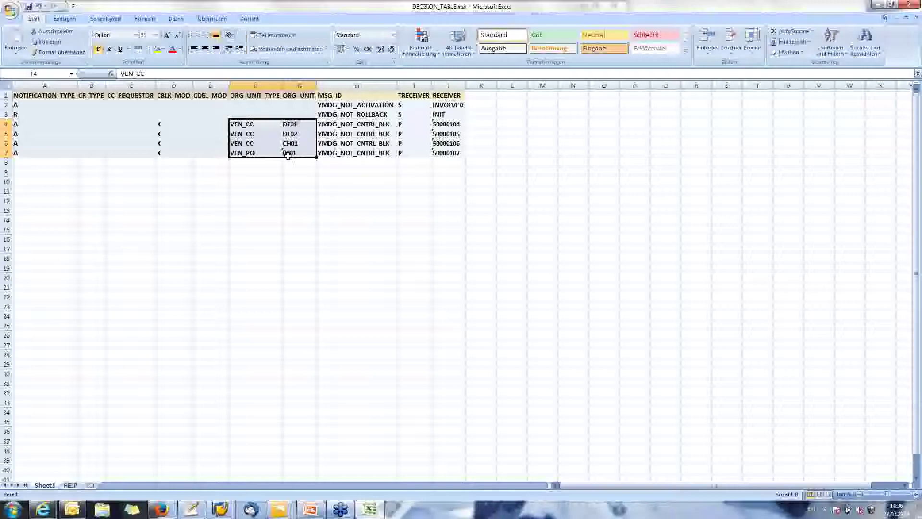
click(350, 123)
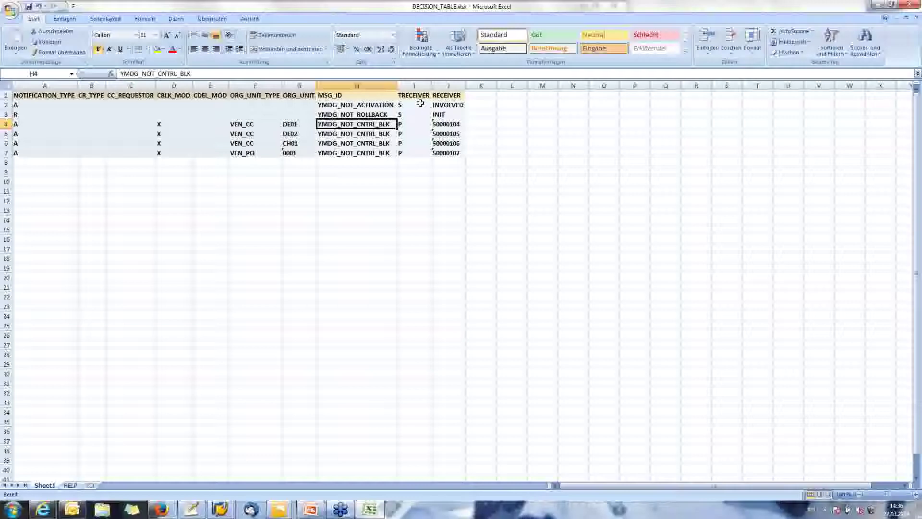
drag(421, 101, 442, 153)
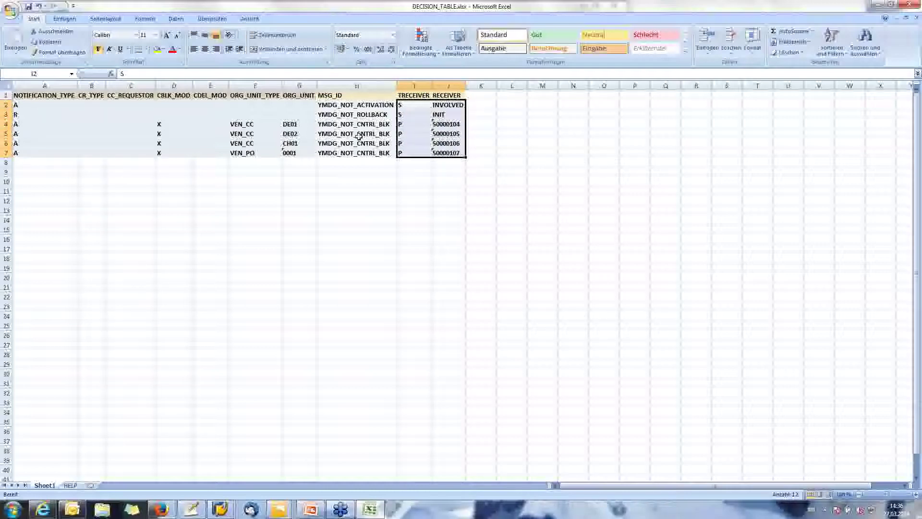
click(62, 174)
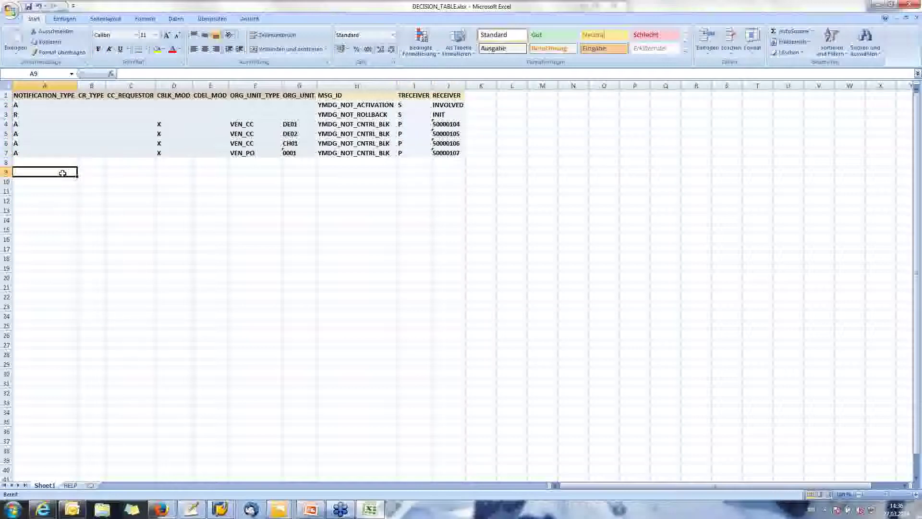
- Add a new rule row 8 from the last rule and set its org unit in G8 to text '0001
click(44, 153)
drag(66, 152, 470, 169)
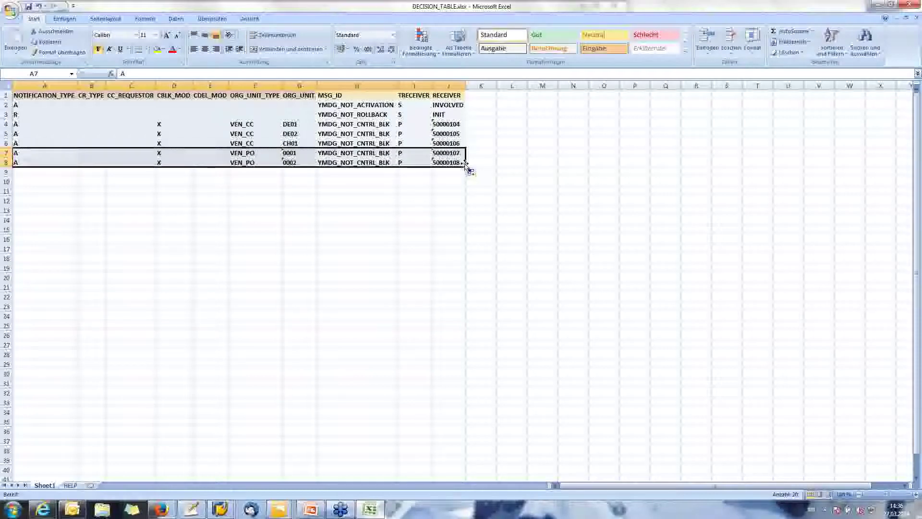
click(300, 163)
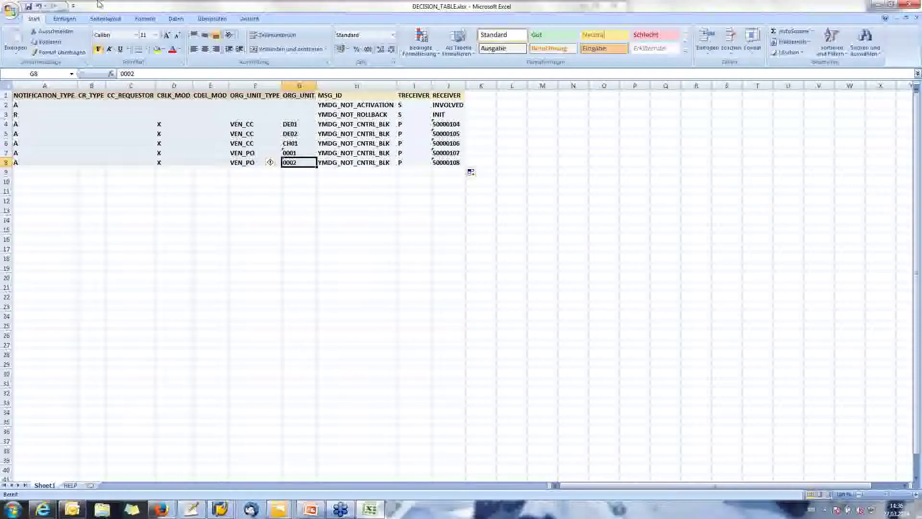
click(144, 74)
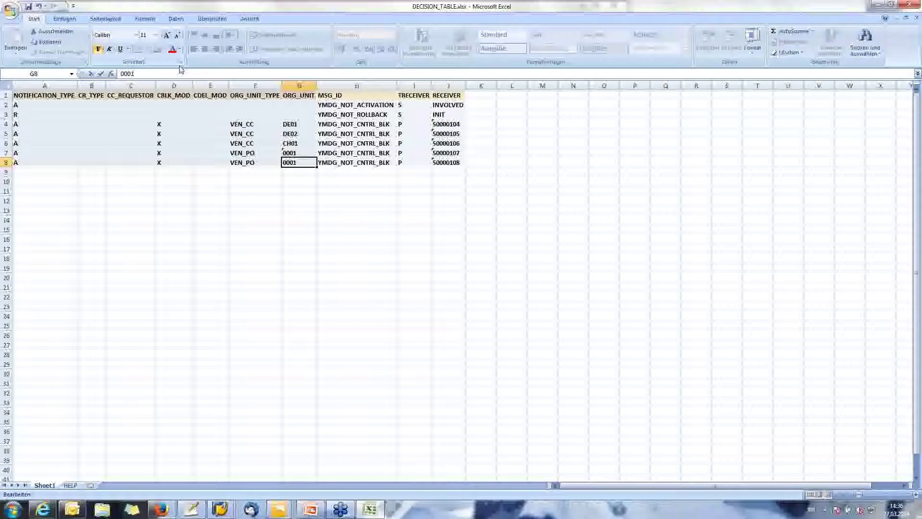
key(Return)
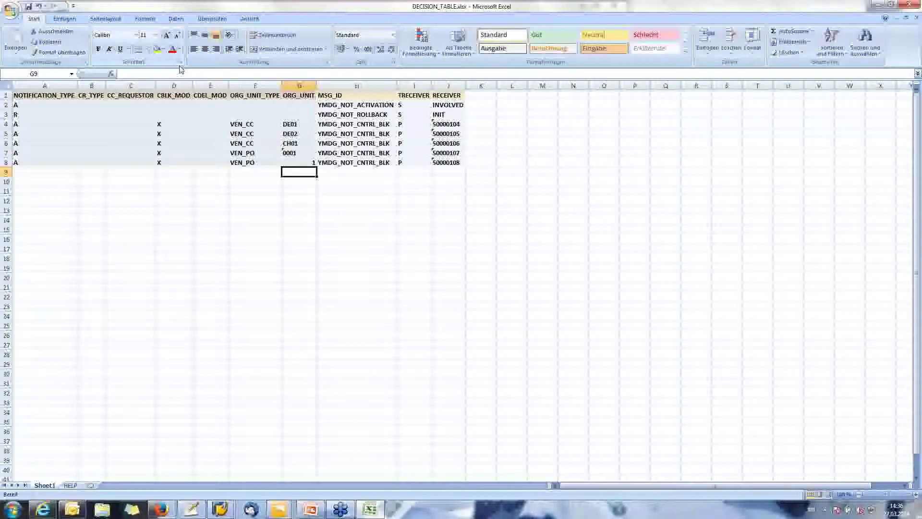
click(309, 163)
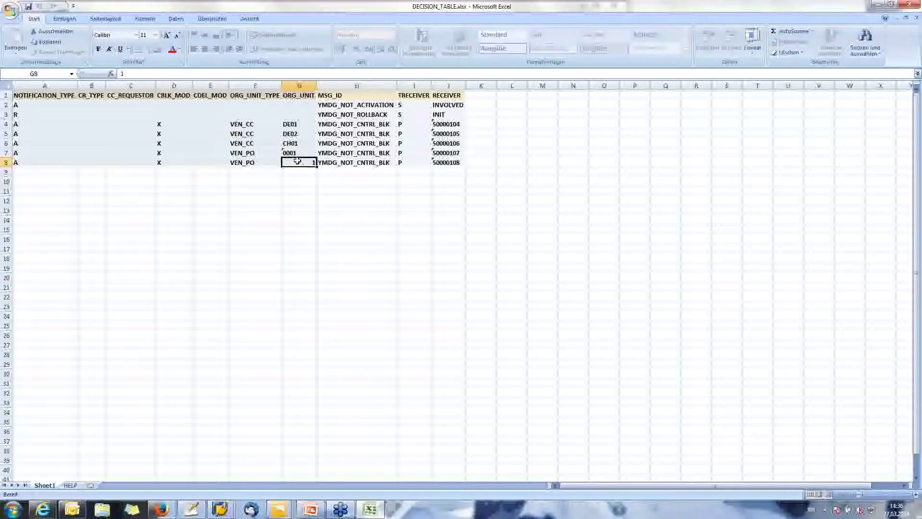
text('0001)
key(Return)
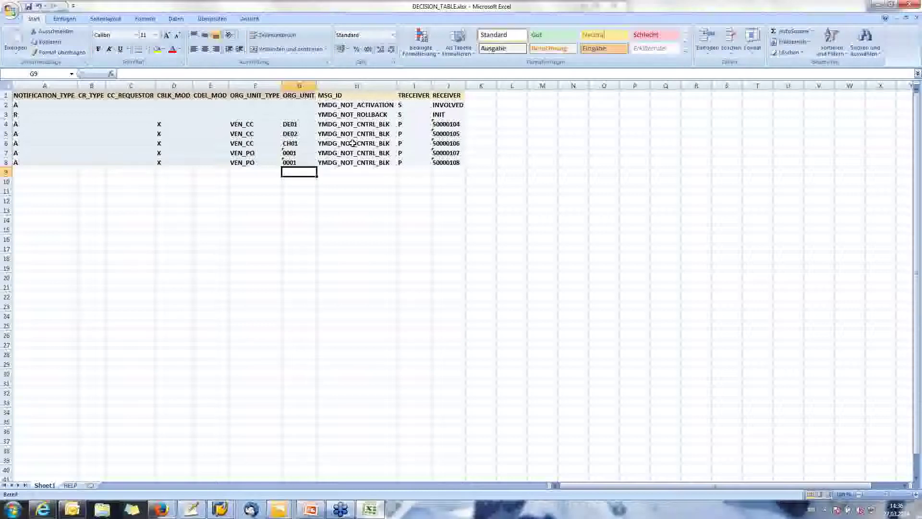
- Set row 8's receiver type to U and its receiver user ID, then save the workbook
click(414, 162)
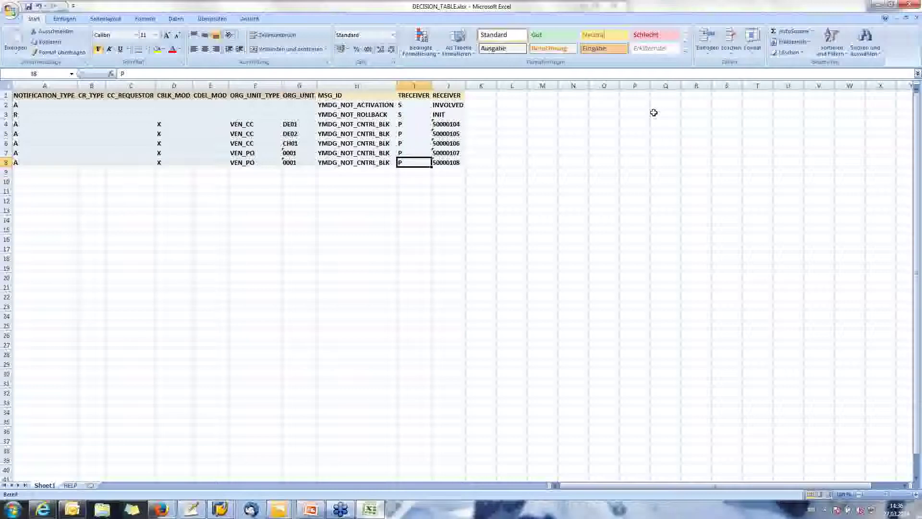
text(U)
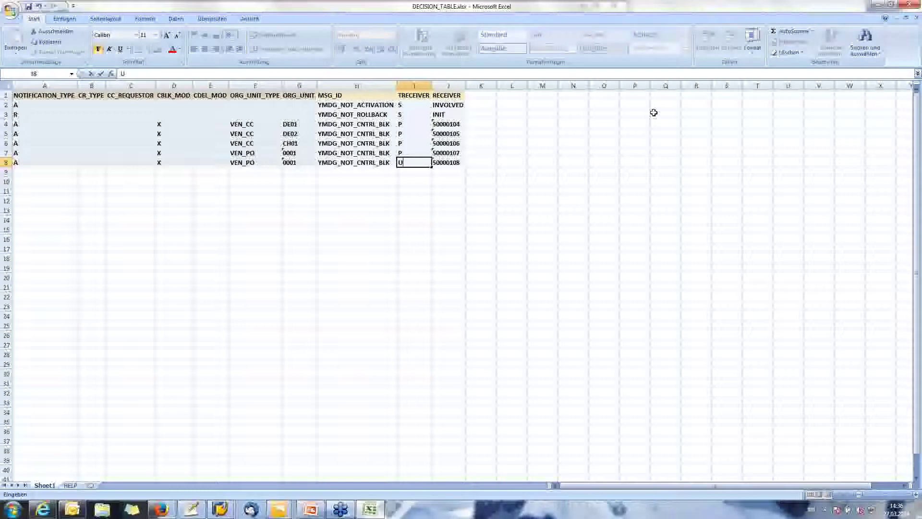
key(Tab)
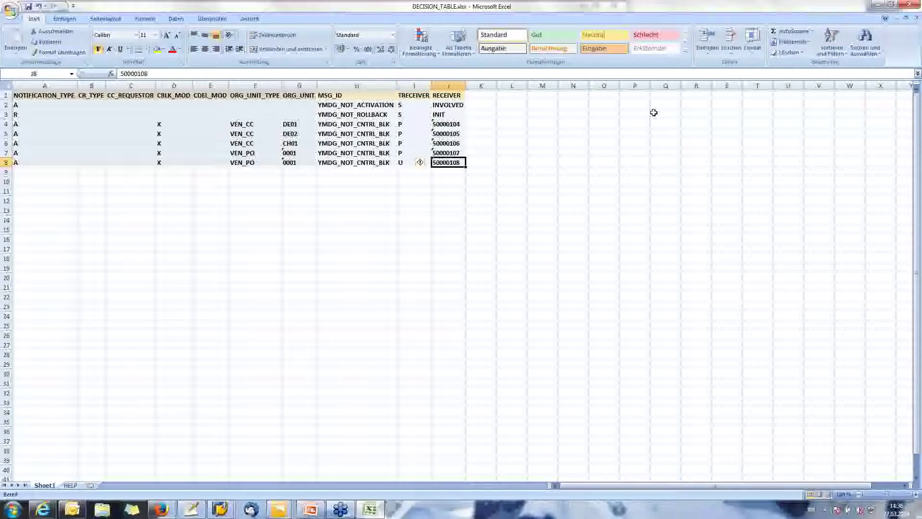
text(D293)
key(Return)
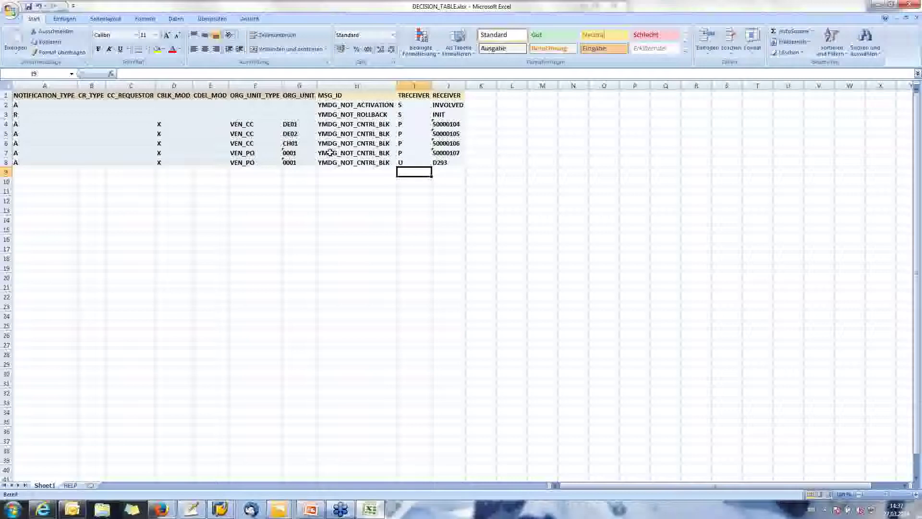
click(29, 7)
- Close Excel and import the edited DECISION_TABLE.xlsx into the decision table via Import From Excel
click(914, 5)
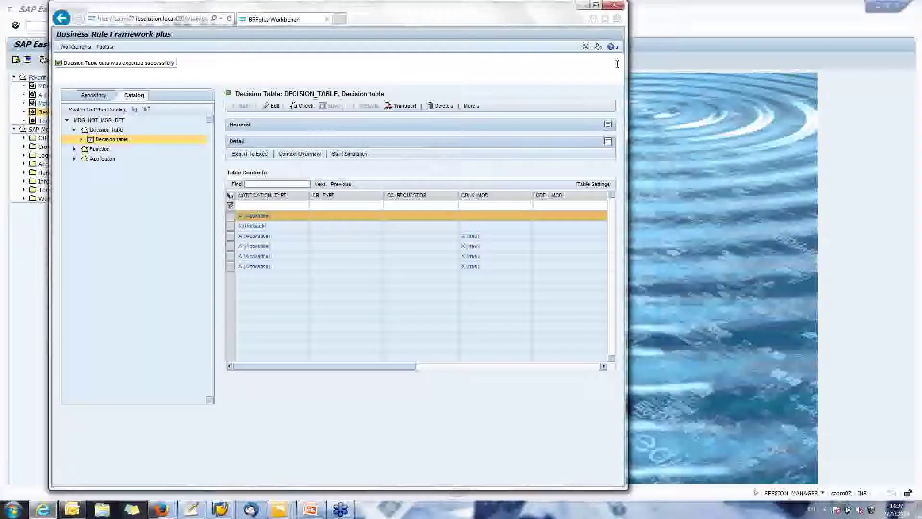
click(274, 110)
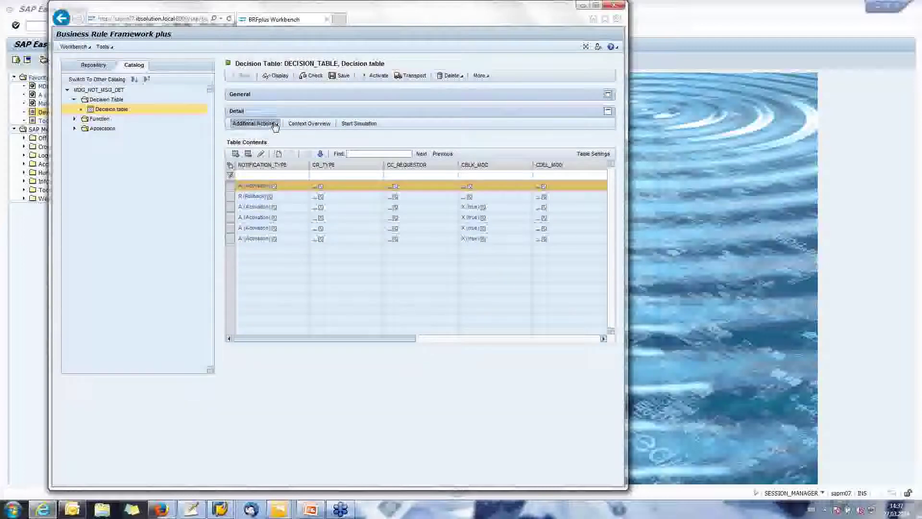
click(269, 124)
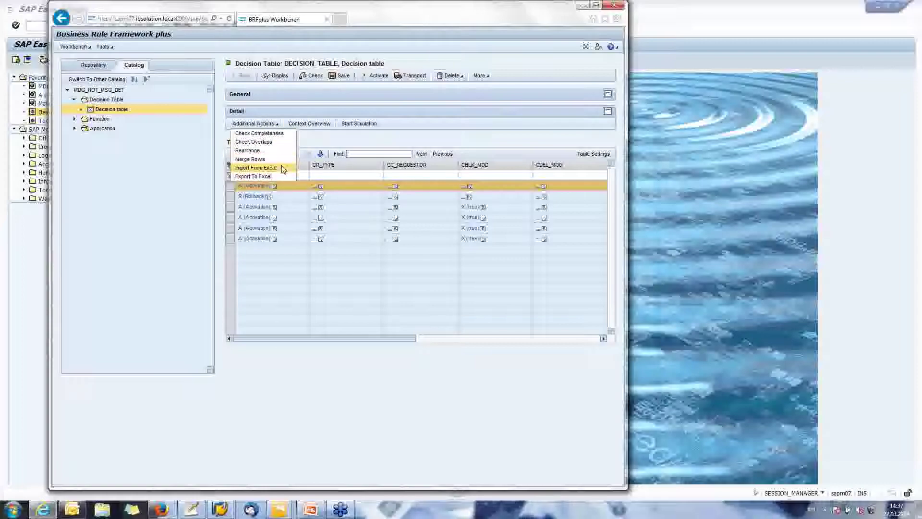
click(283, 168)
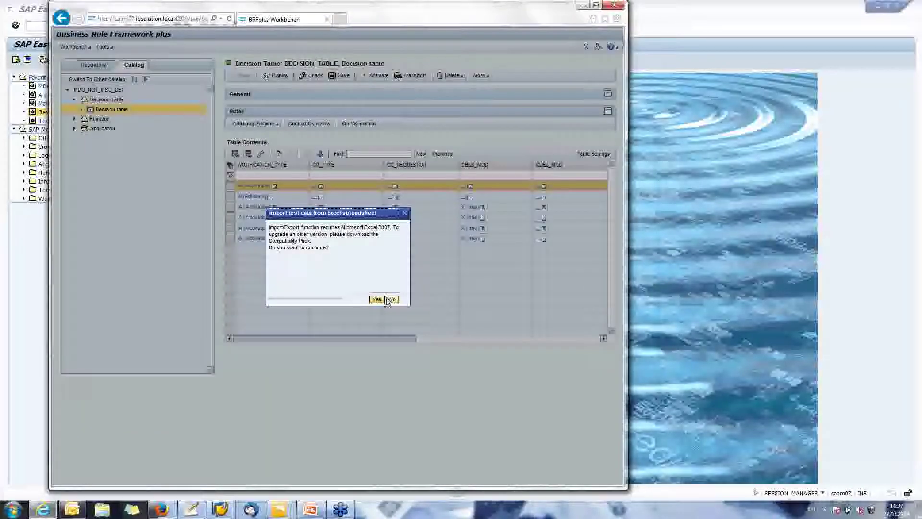
click(377, 300)
click(377, 237)
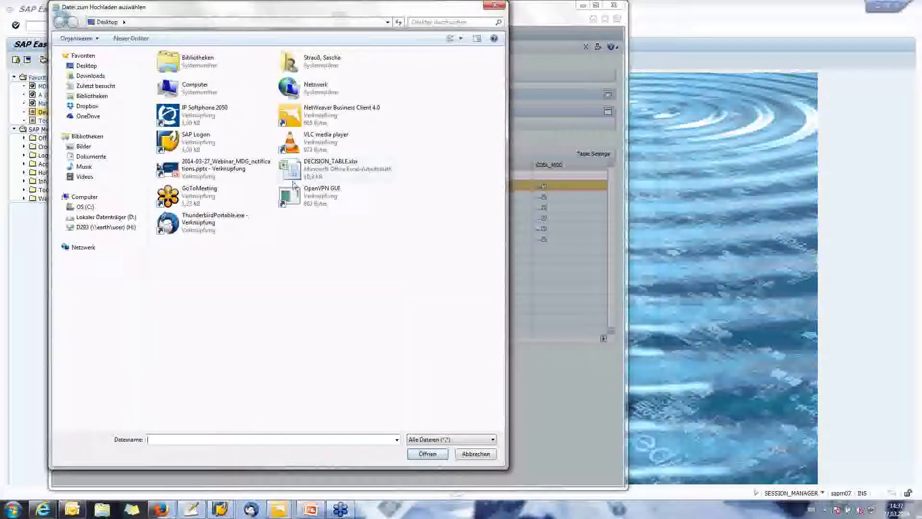
click(349, 176)
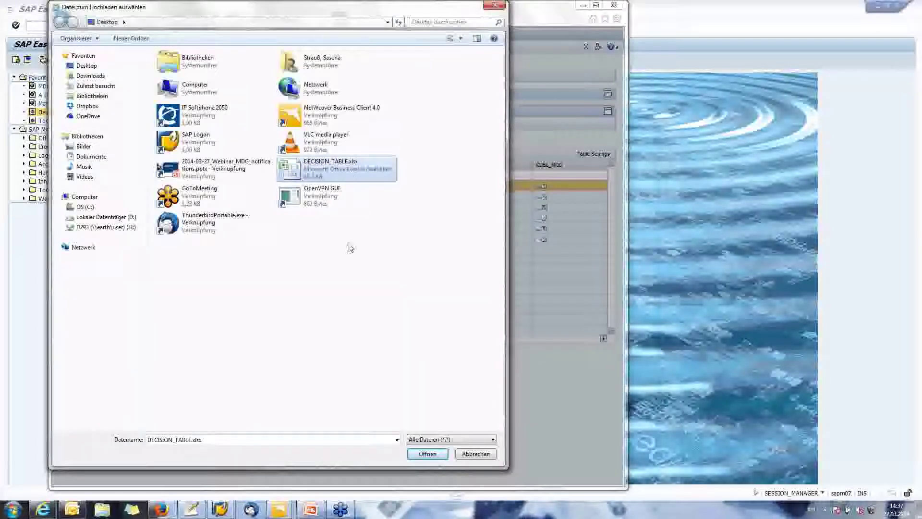
click(428, 454)
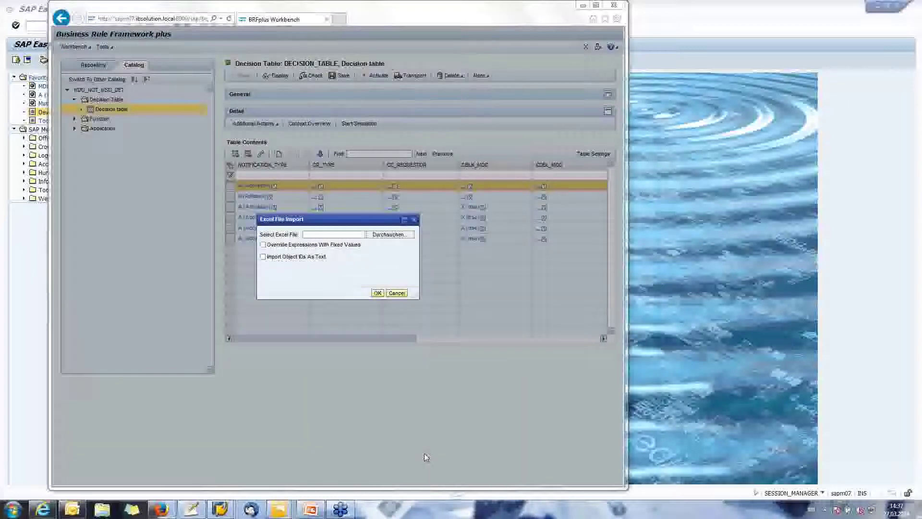
click(378, 294)
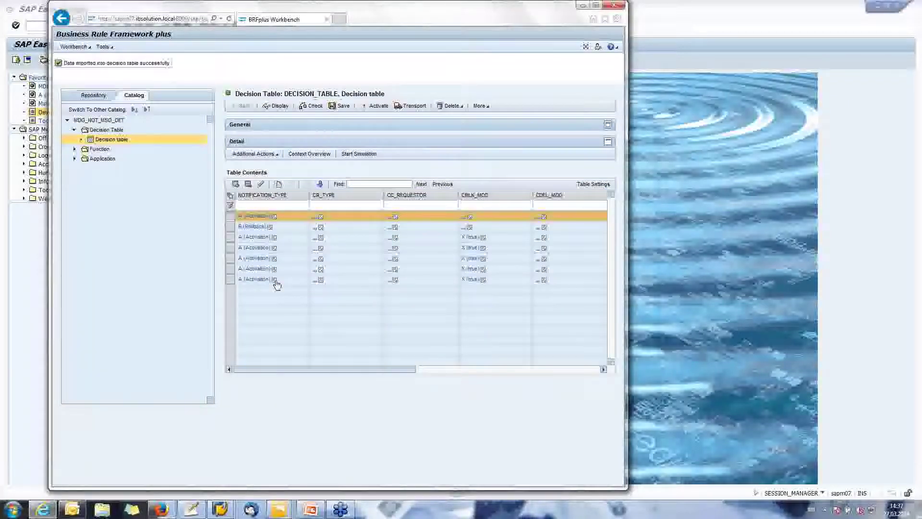
- Check the last imported row's receiver columns, then save and activate DECISION_TABLE
click(230, 280)
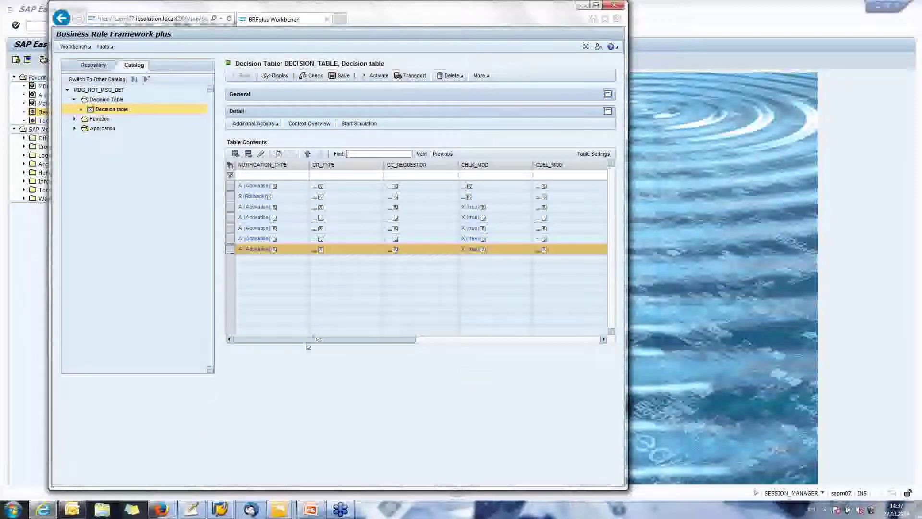
drag(314, 339, 506, 326)
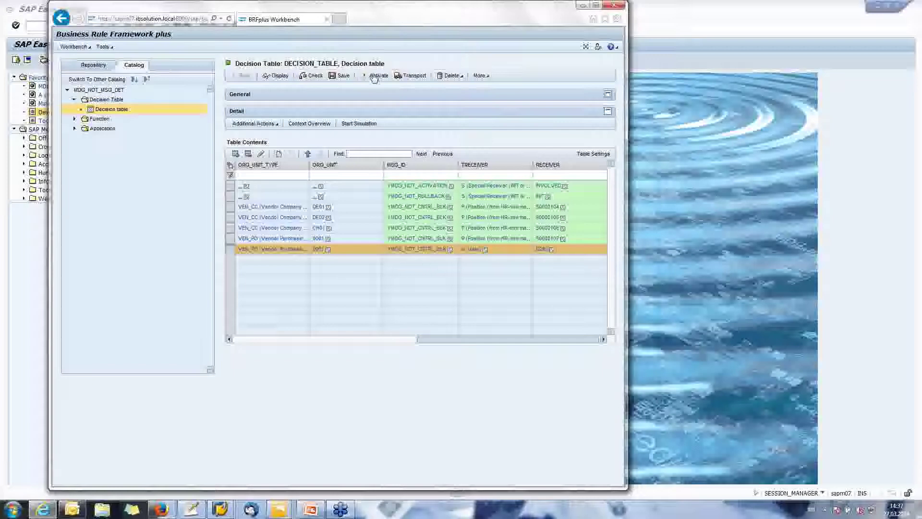
click(342, 77)
click(374, 112)
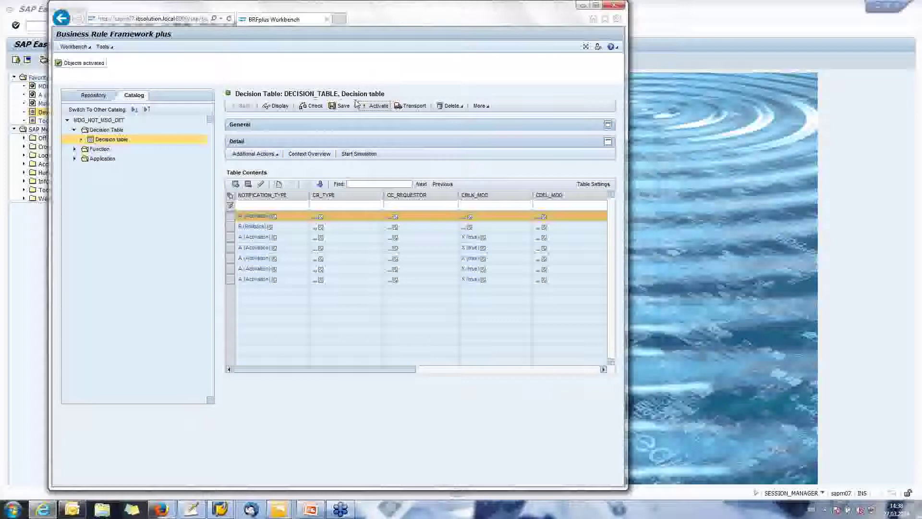
- Close BRFplus, start SO10, and open standard text YMDG_NOT_CNTRL_BLK from the YMDG* search
click(618, 6)
text(so10)
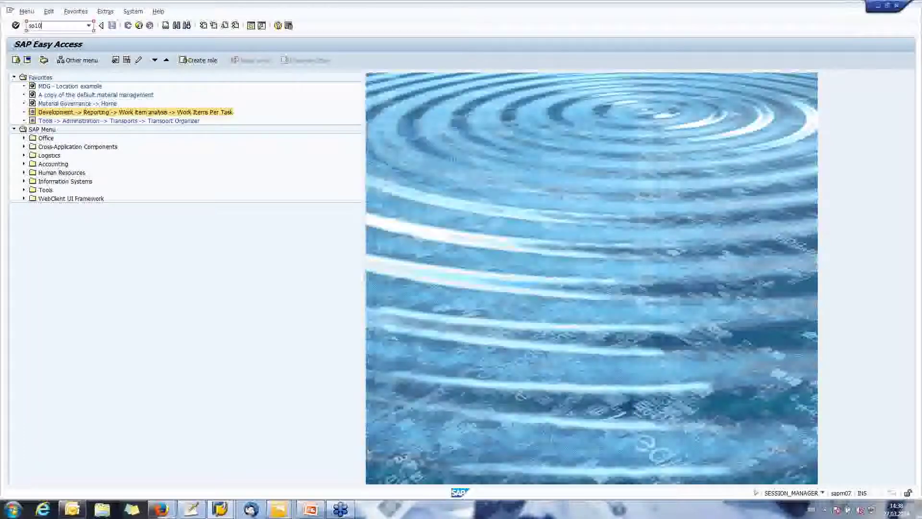
key(Return)
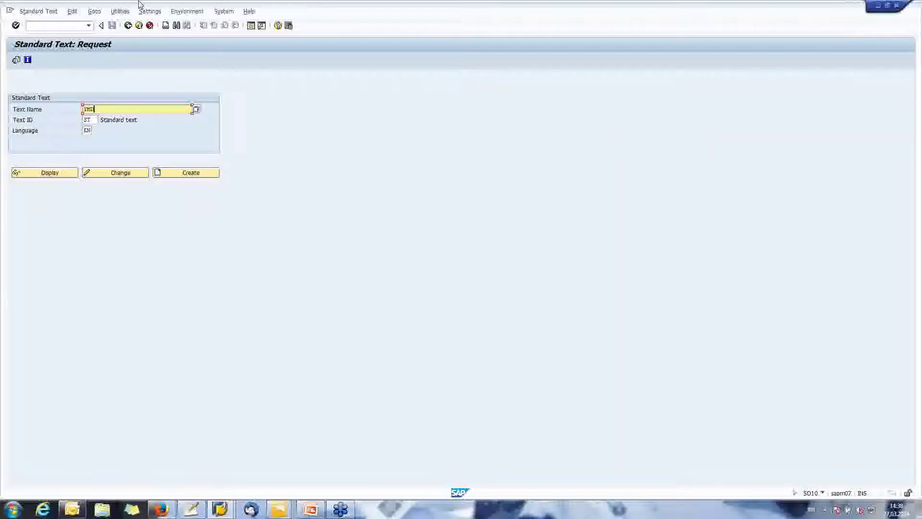
key(F4)
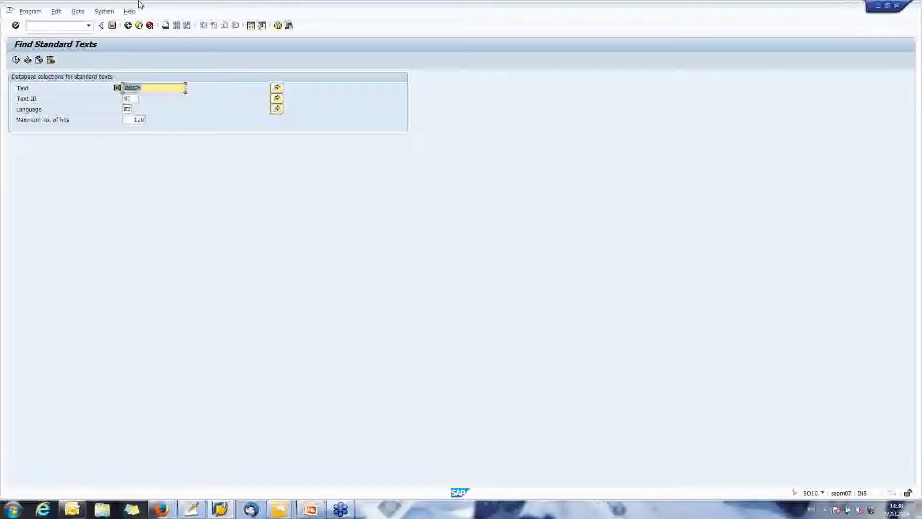
key(F8)
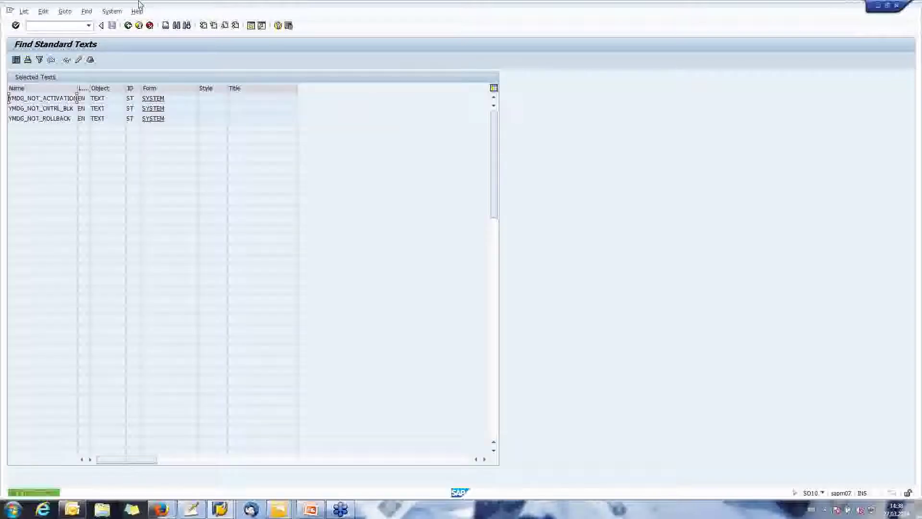
click(54, 118)
click(57, 99)
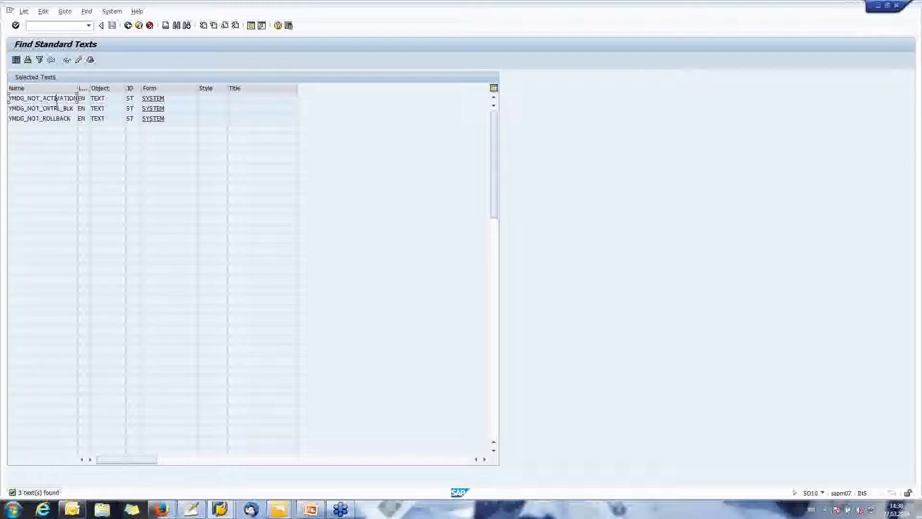
click(58, 108)
double_click(38, 108)
click(112, 174)
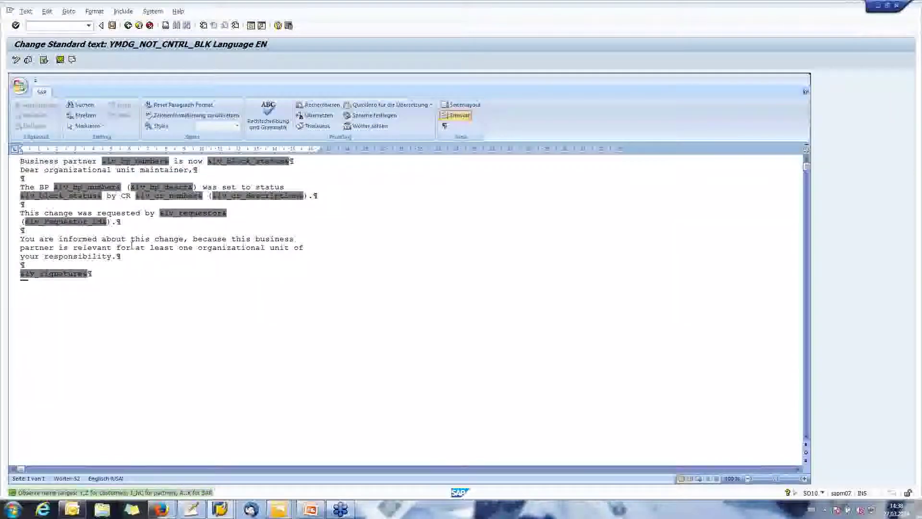
- Insert the line 'Webinar test line.' above the signature, save the text, and go back
click(148, 254)
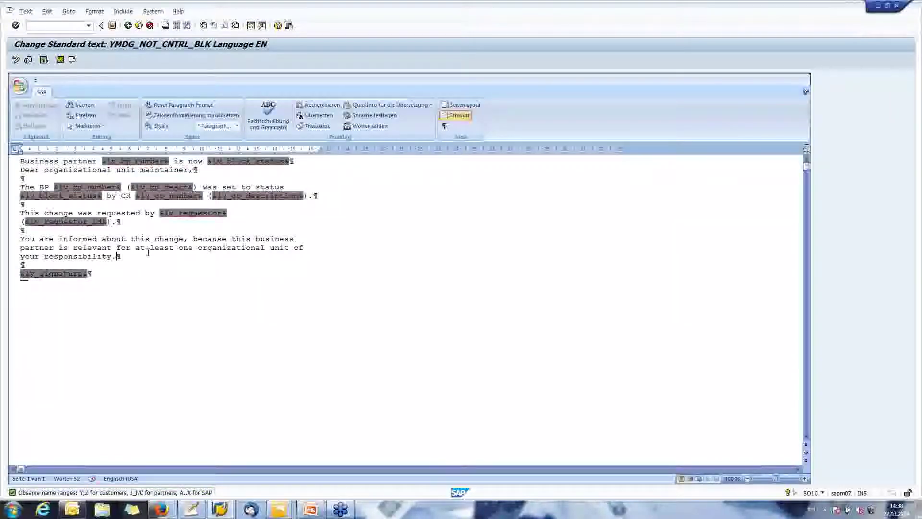
key(Return)
key(Return)
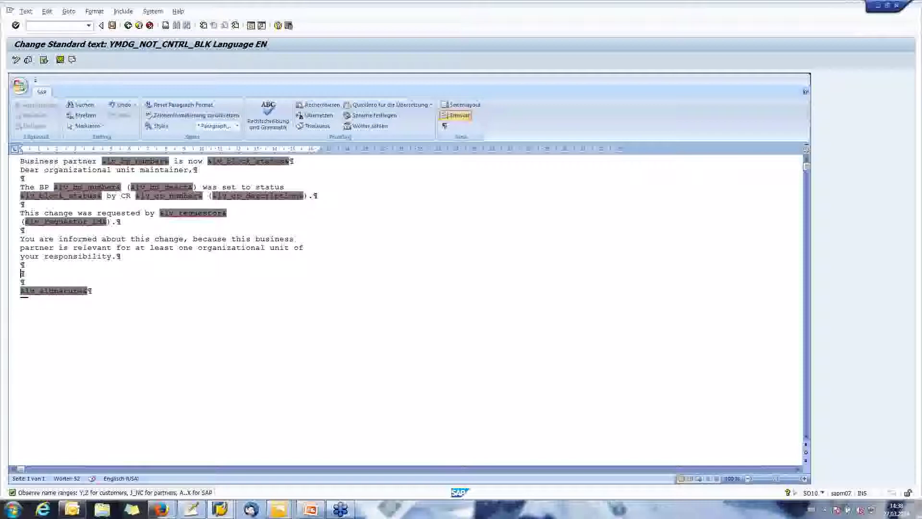
text(inar test 1)
text(ine.)
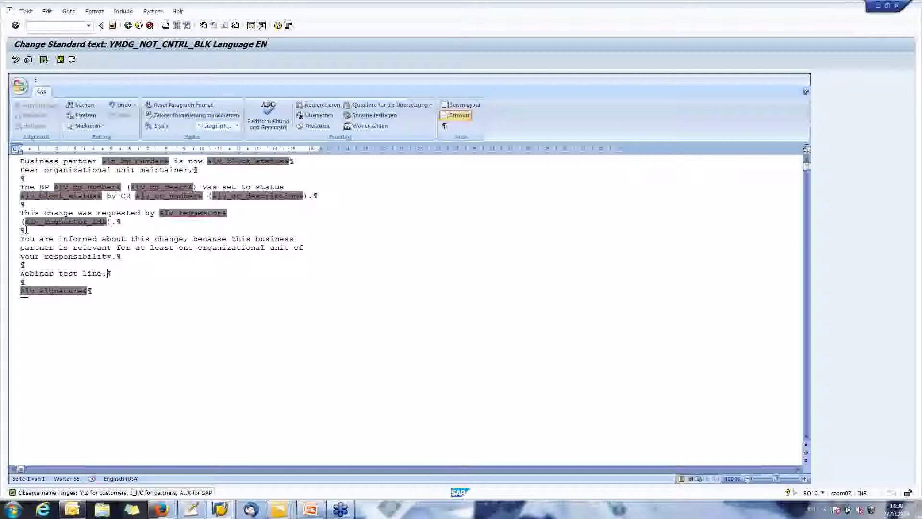
click(112, 26)
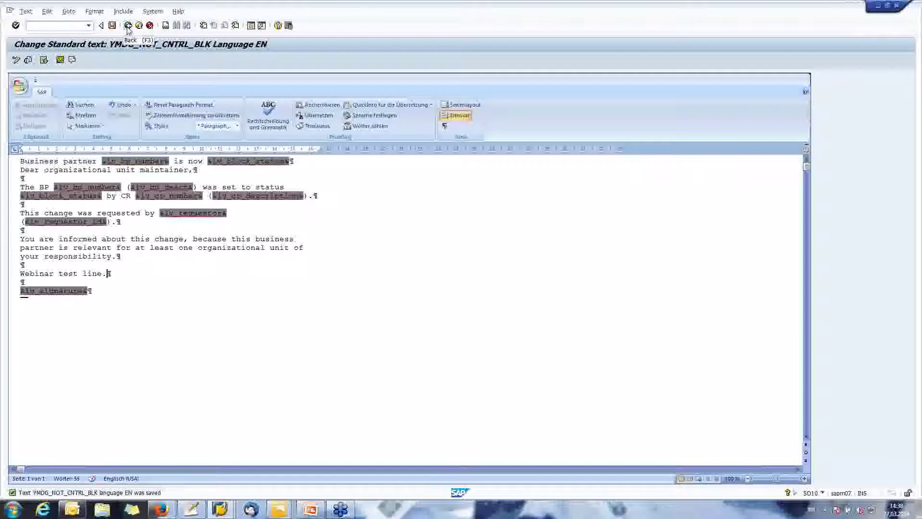
click(128, 25)
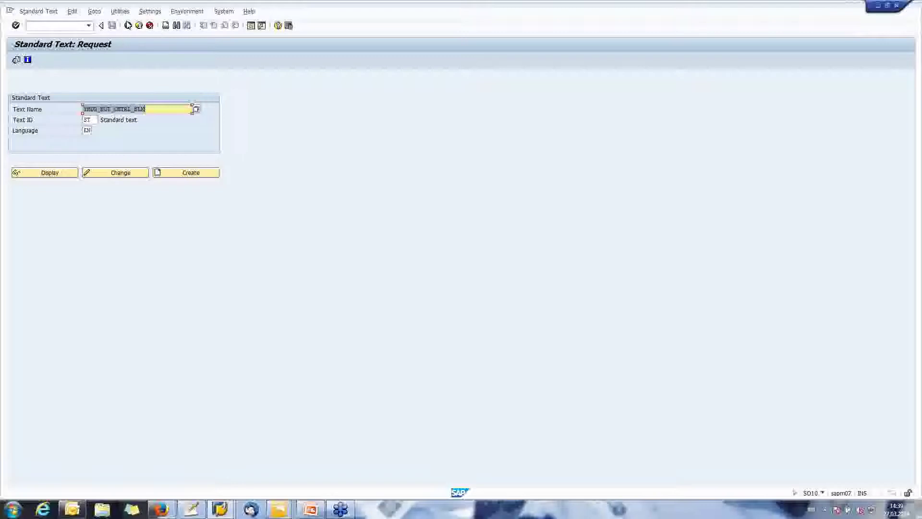
- Display the saved YMDG_NOT_CNTRL_BLK text to verify the new line, then leave the display
click(47, 173)
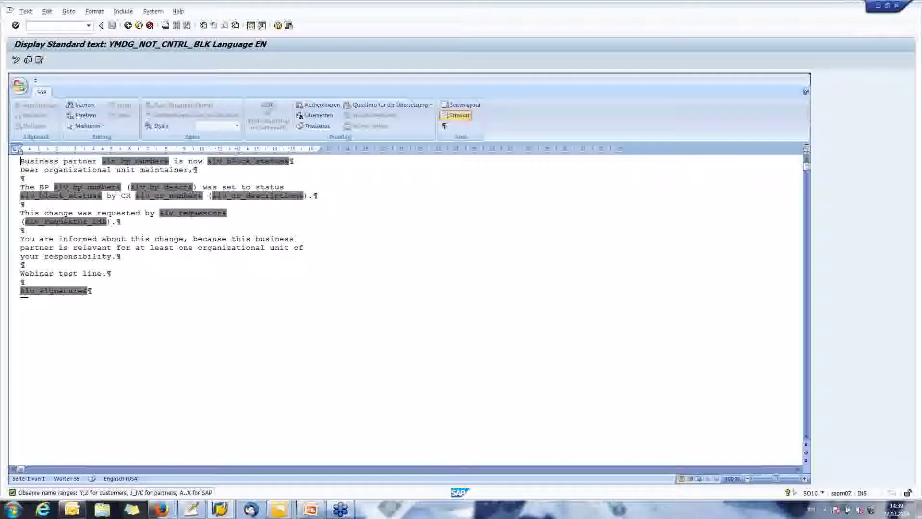
drag(303, 161, 21, 162)
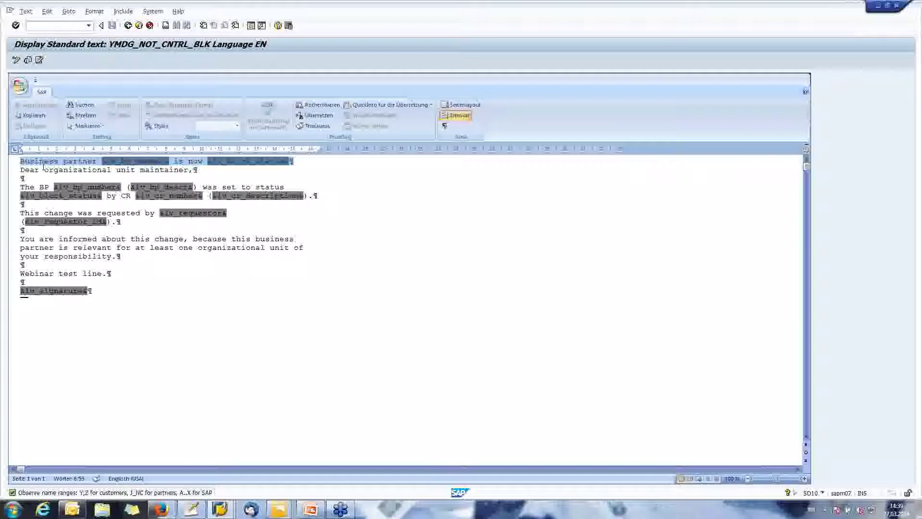
click(35, 169)
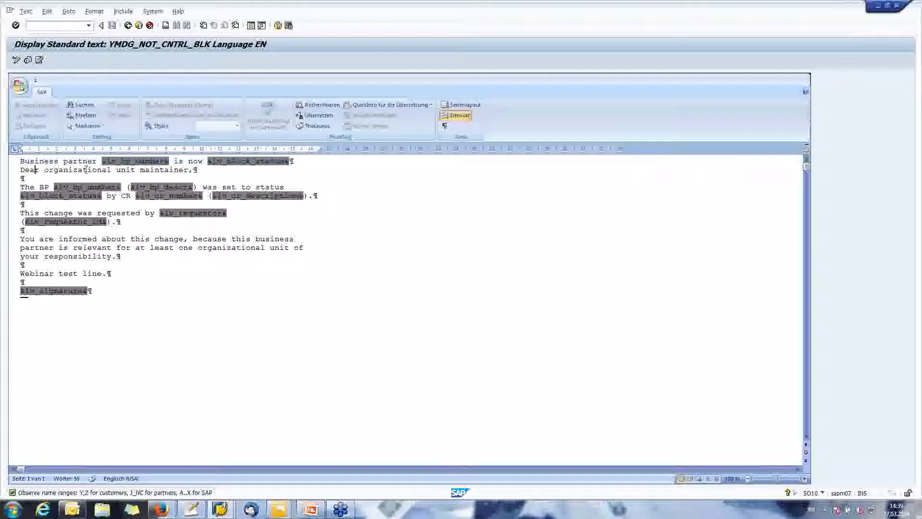
click(128, 26)
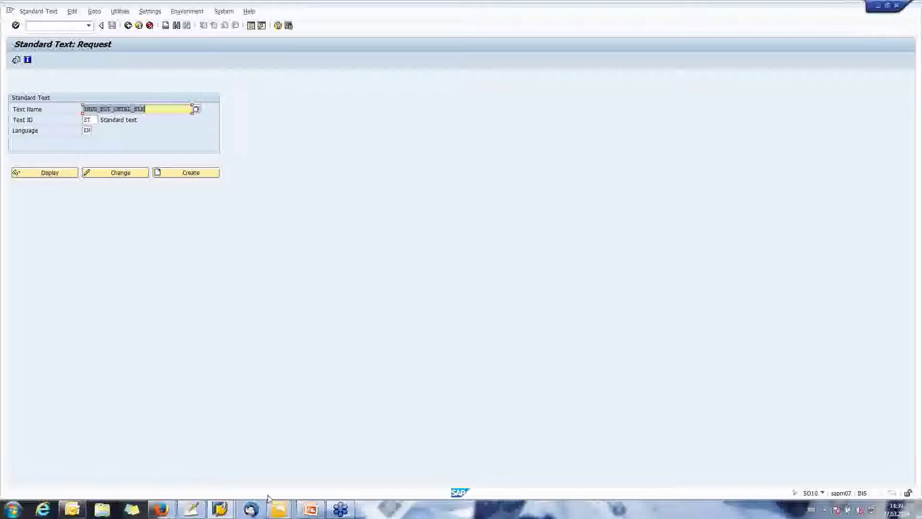
- Submit a change request clearing the partner's BP Block with description 'Webinar unblock', then close the page
mouse_move(292, 512)
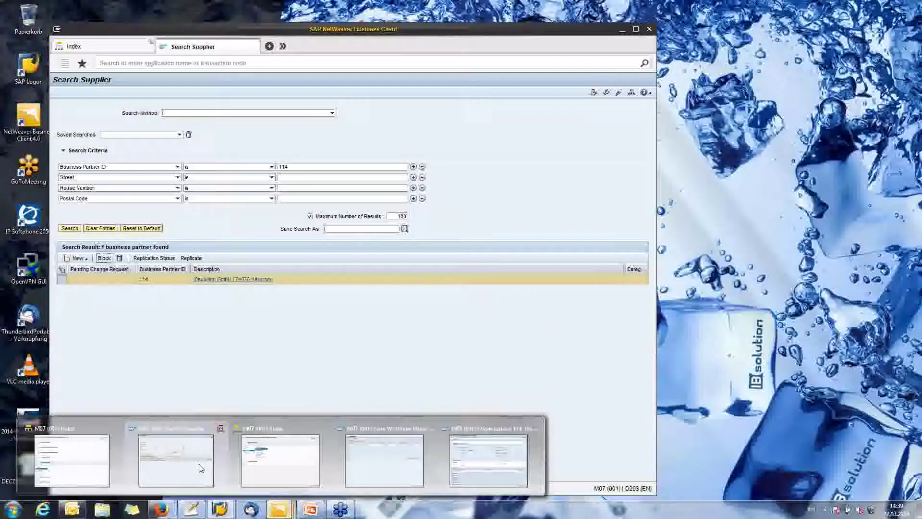
key(alt+Tab)
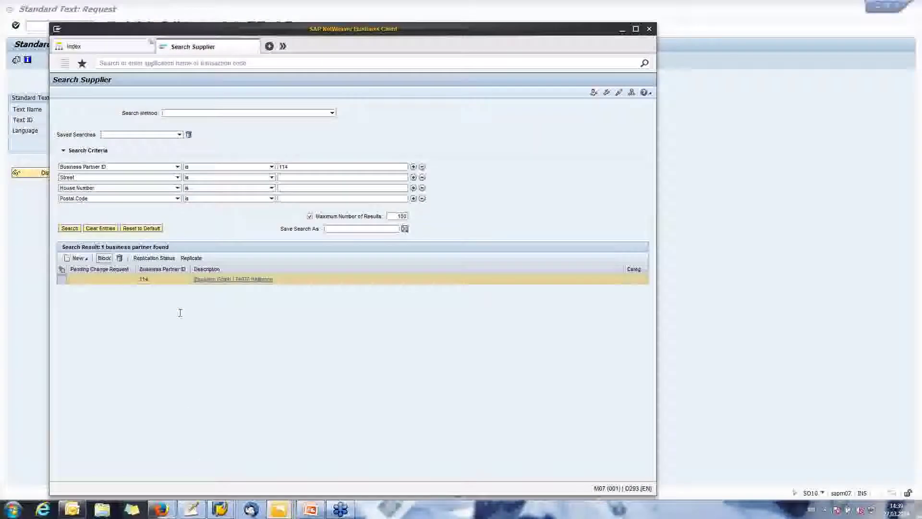
click(105, 259)
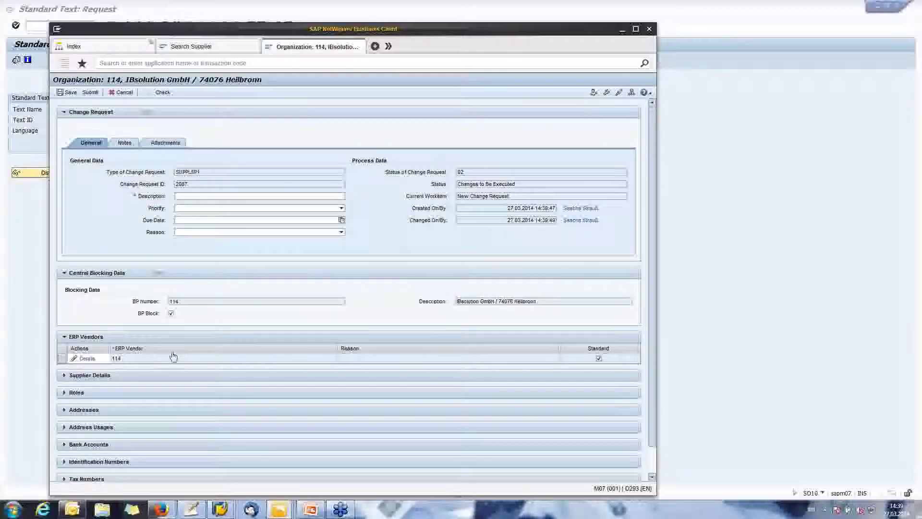
click(171, 314)
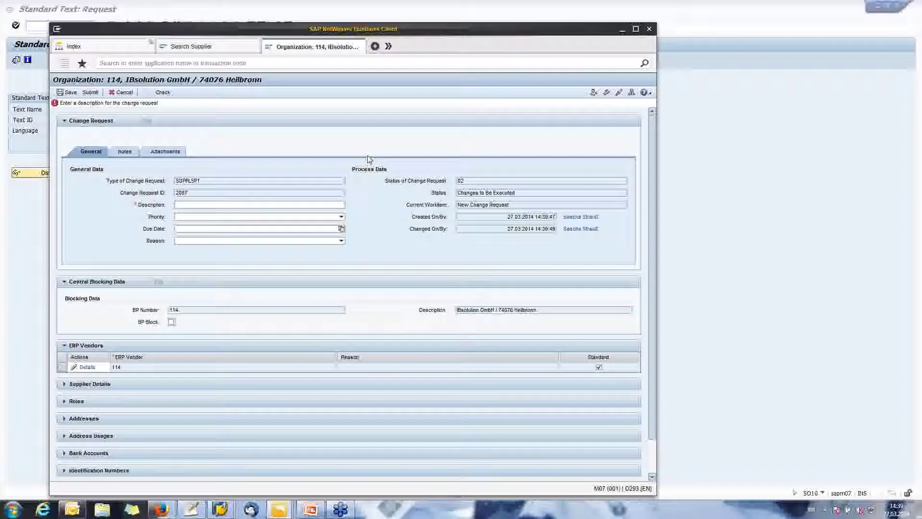
click(282, 204)
text(Webinar )
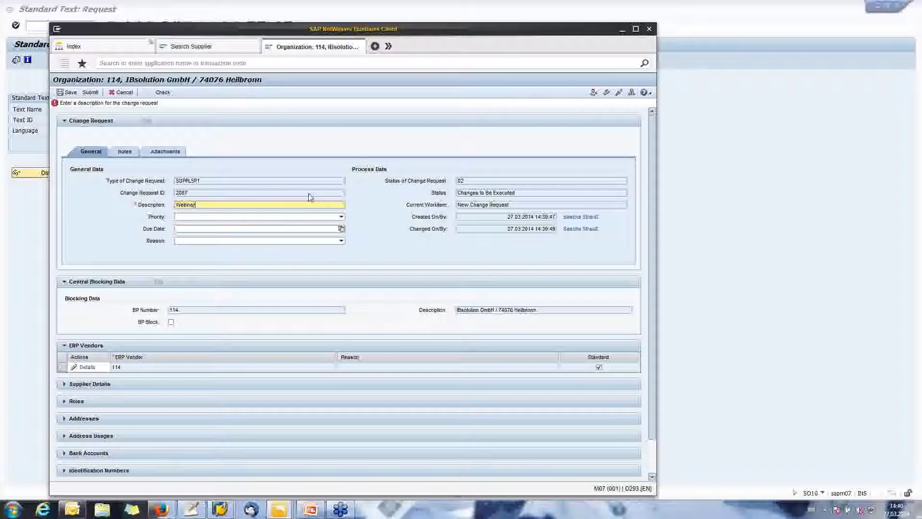
text(unblock ()
key(BackSpace)
click(91, 93)
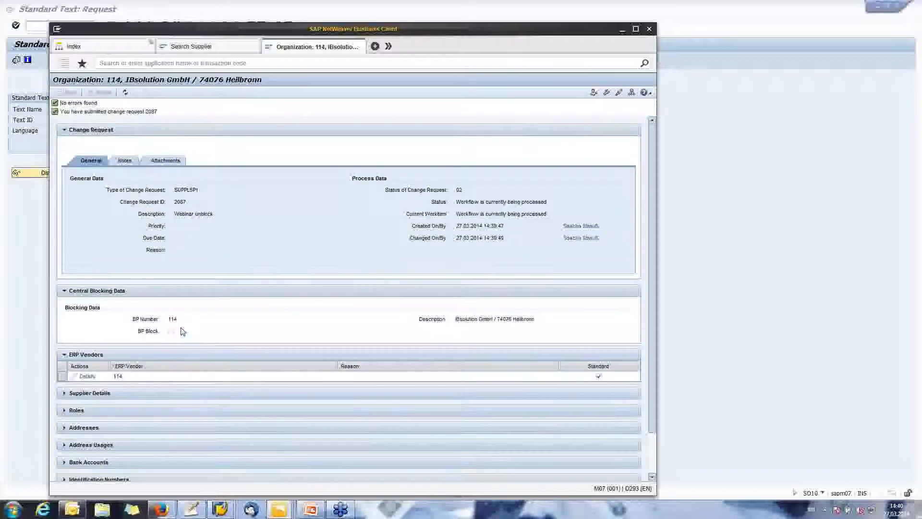
click(364, 42)
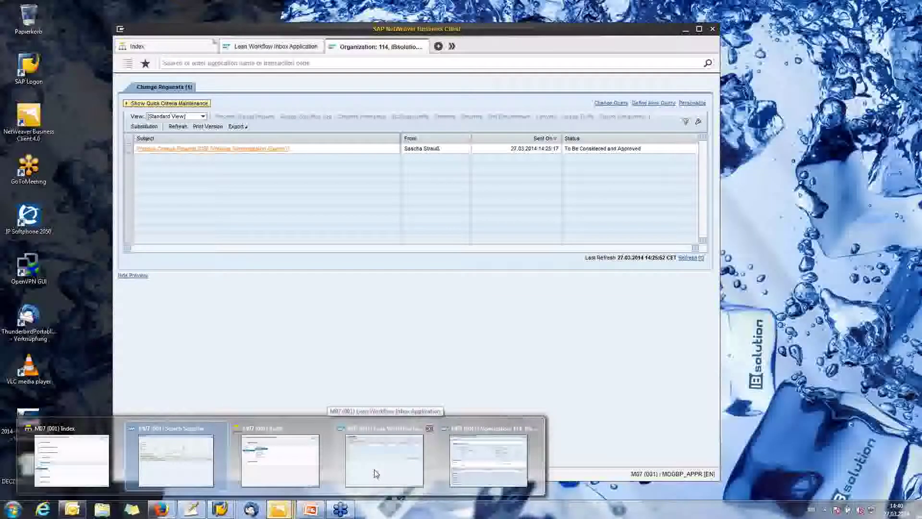
- Agree to change request 2087 in the workflow inbox and refresh until Final Check Approved
click(376, 473)
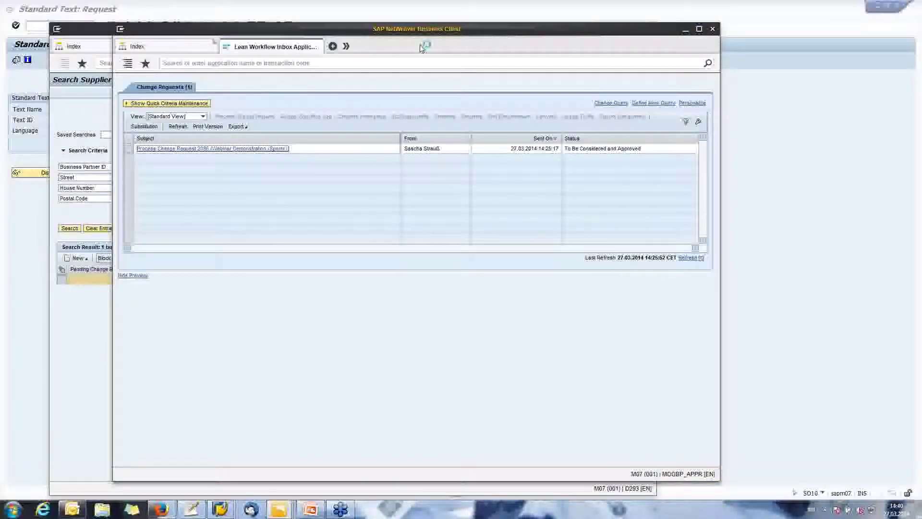
click(690, 260)
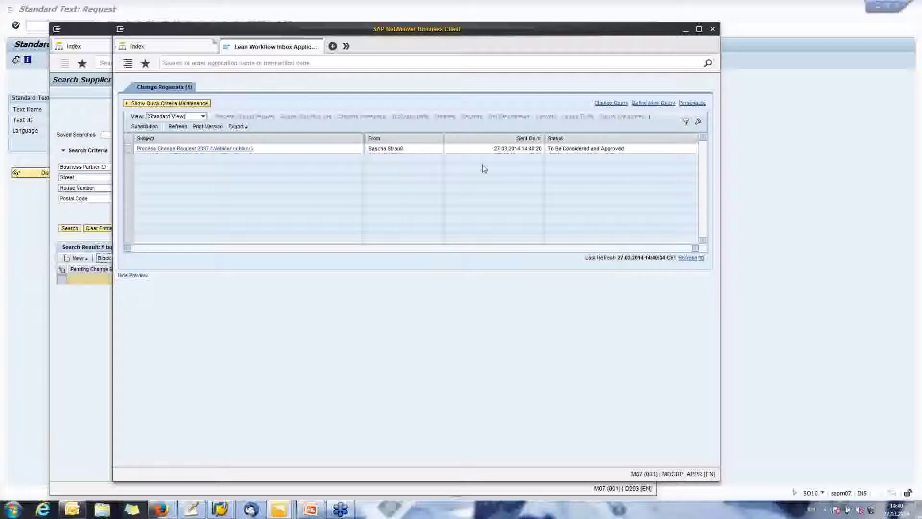
click(210, 150)
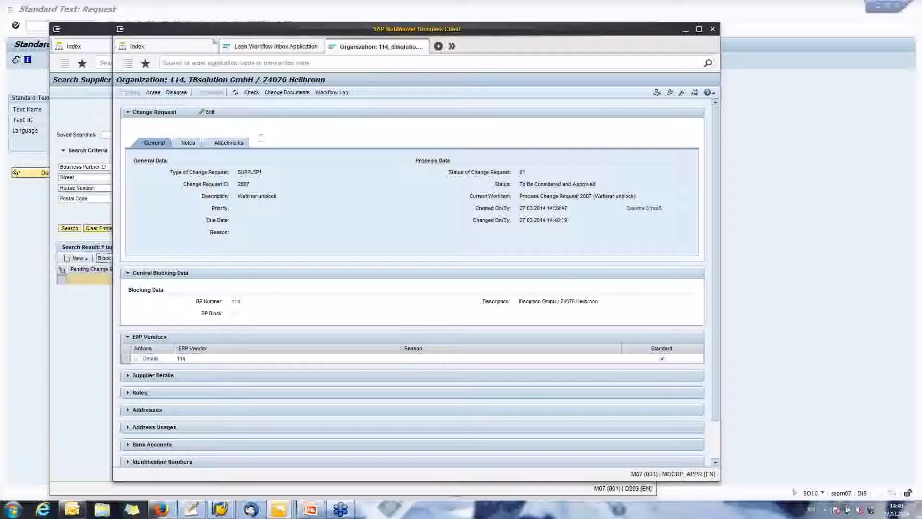
click(154, 94)
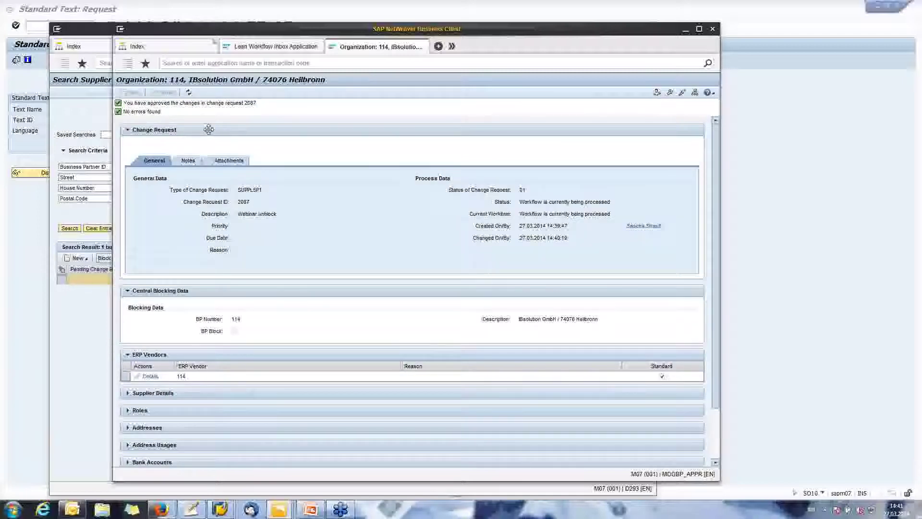
click(189, 96)
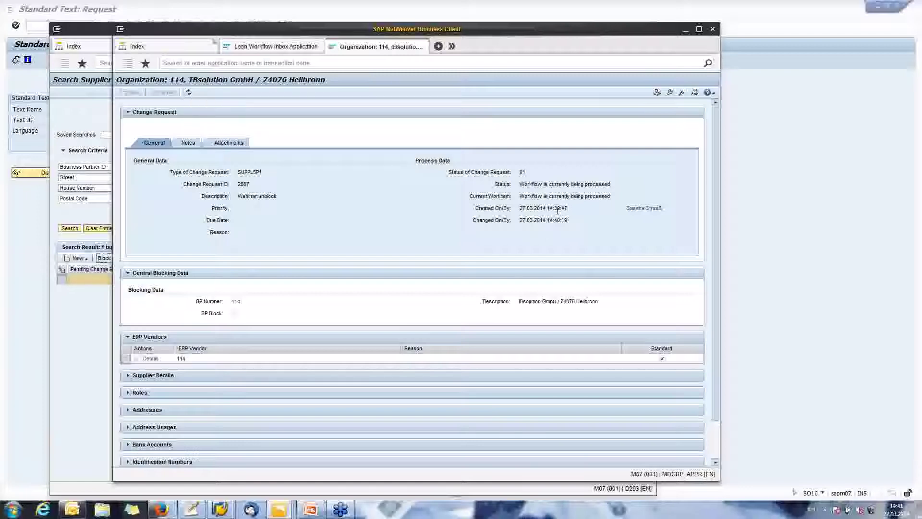
click(189, 93)
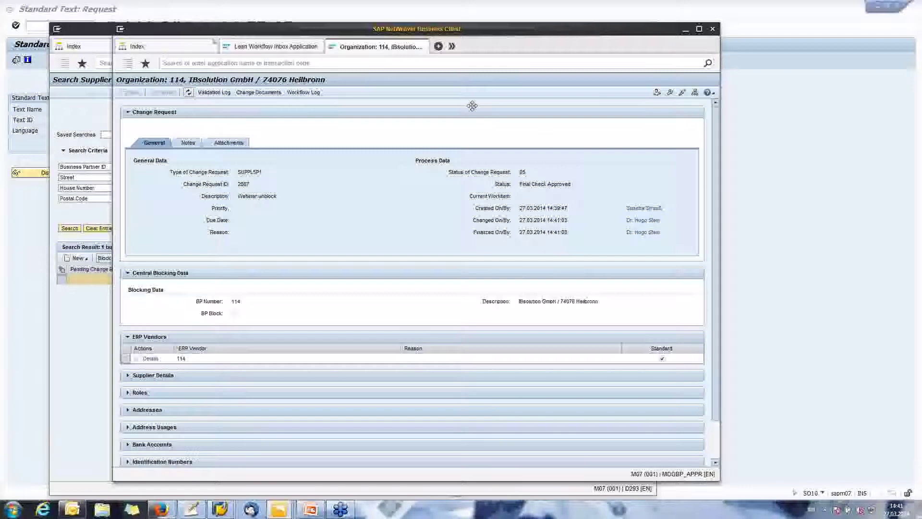
click(426, 45)
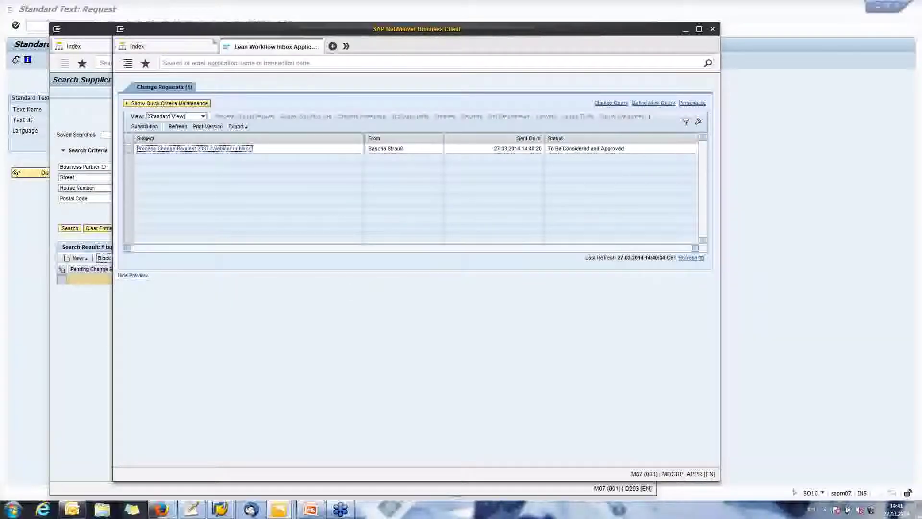
- Look at the change request 2086 activation notice in Outlook, then return to the SAP standard text window
click(73, 509)
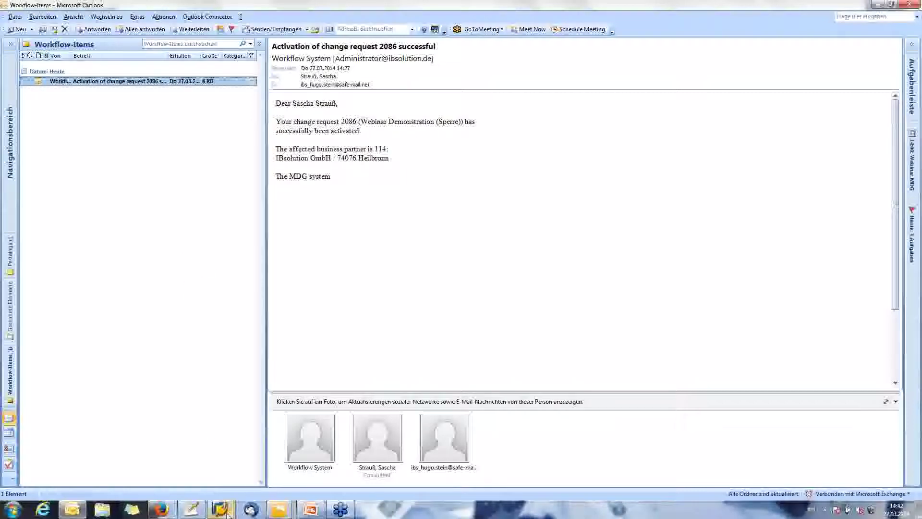
mouse_move(279, 510)
click(272, 434)
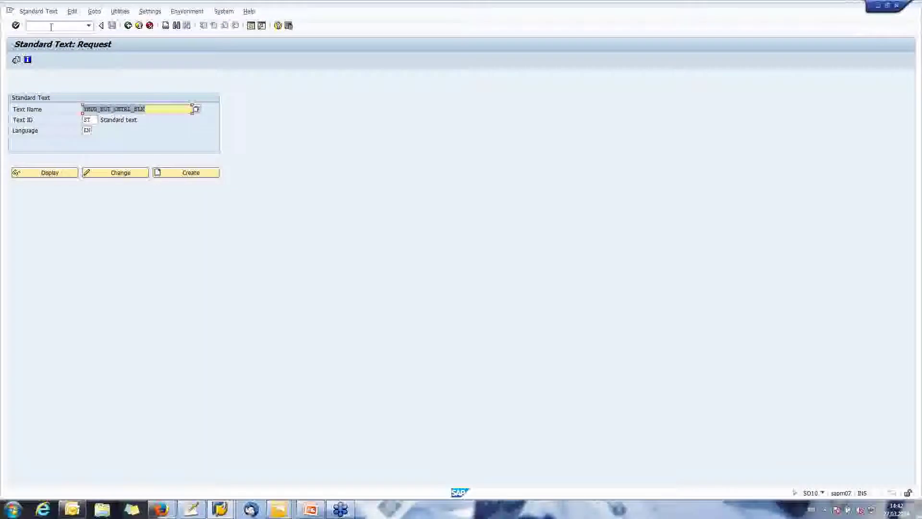
- Run /nscot and open Outbound Send Requests under Administration
click(28, 25)
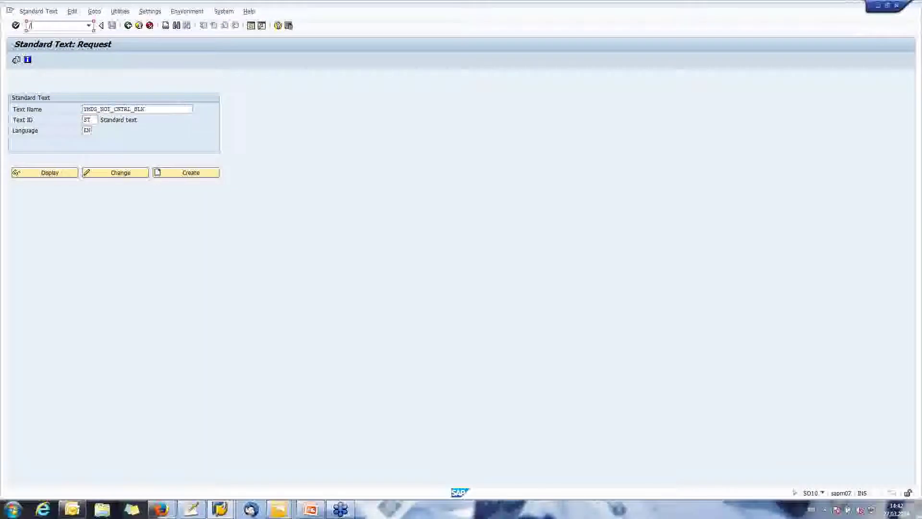
key(Return)
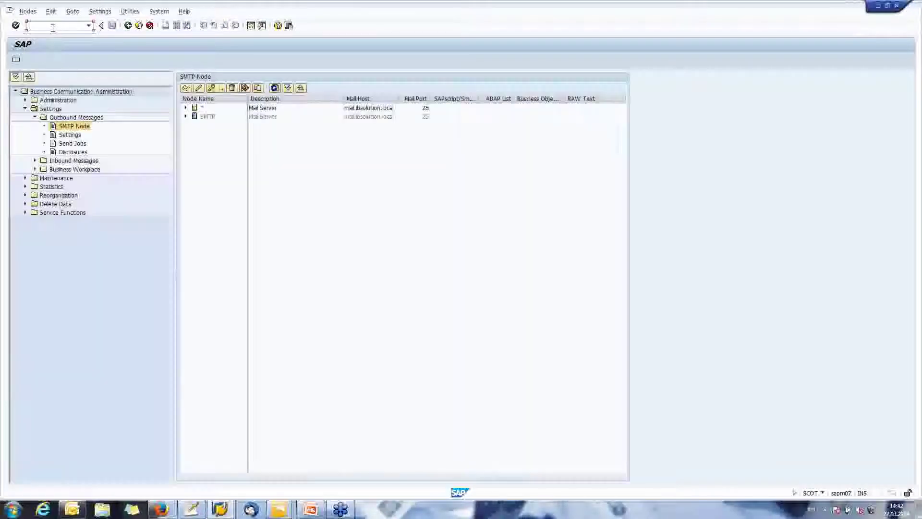
click(26, 100)
click(70, 118)
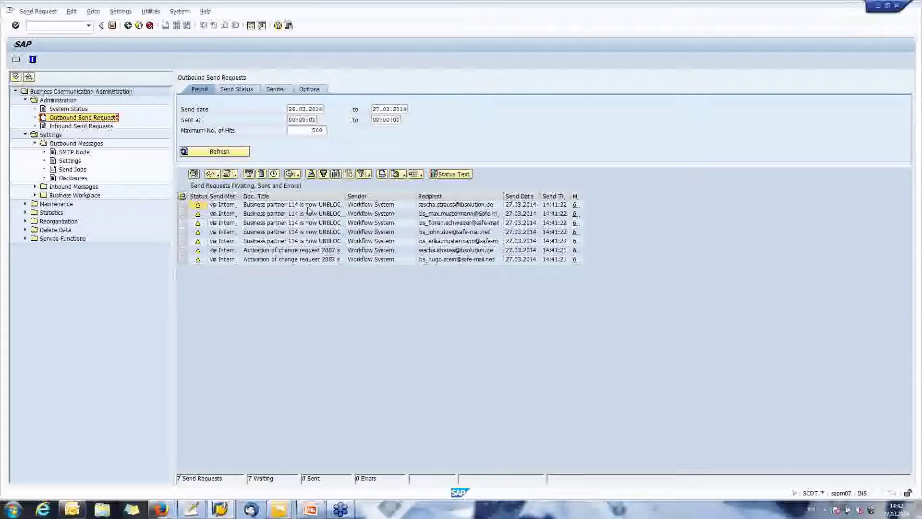
- Refresh the send request list, first including and then excluding transmitted requests
click(202, 152)
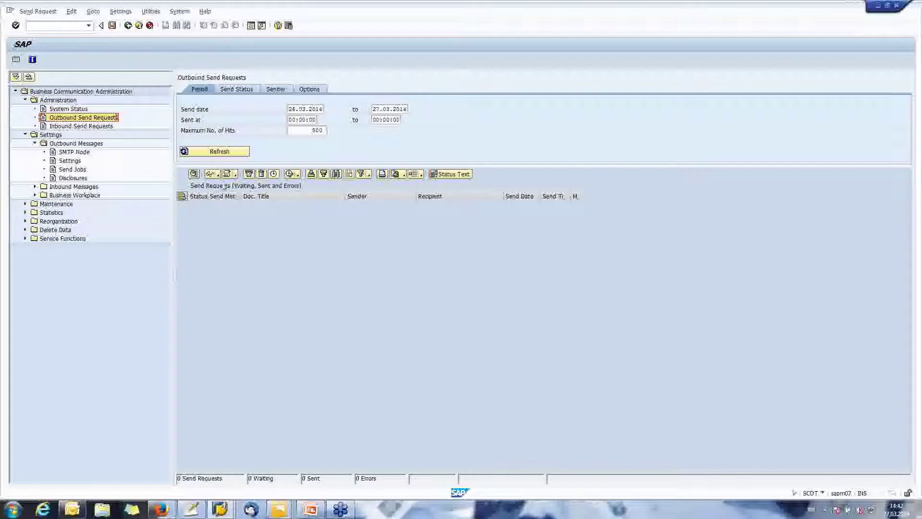
click(241, 89)
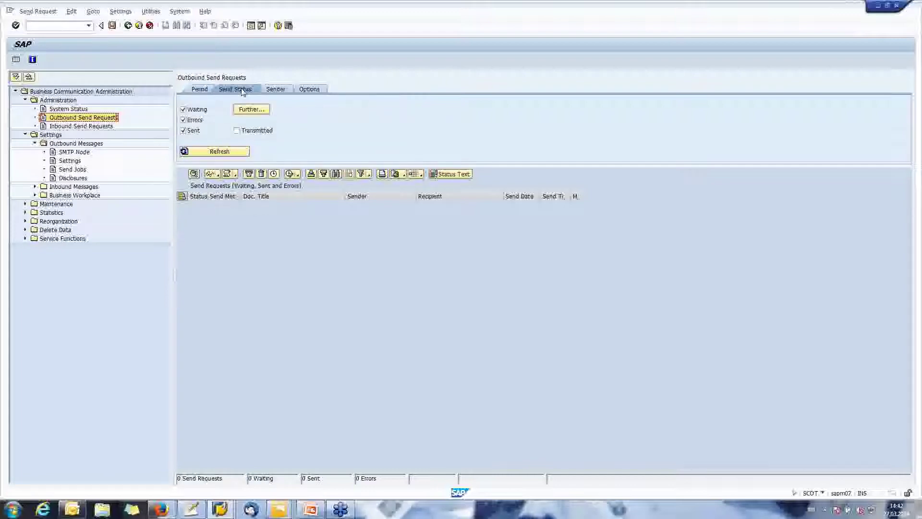
click(237, 131)
click(228, 156)
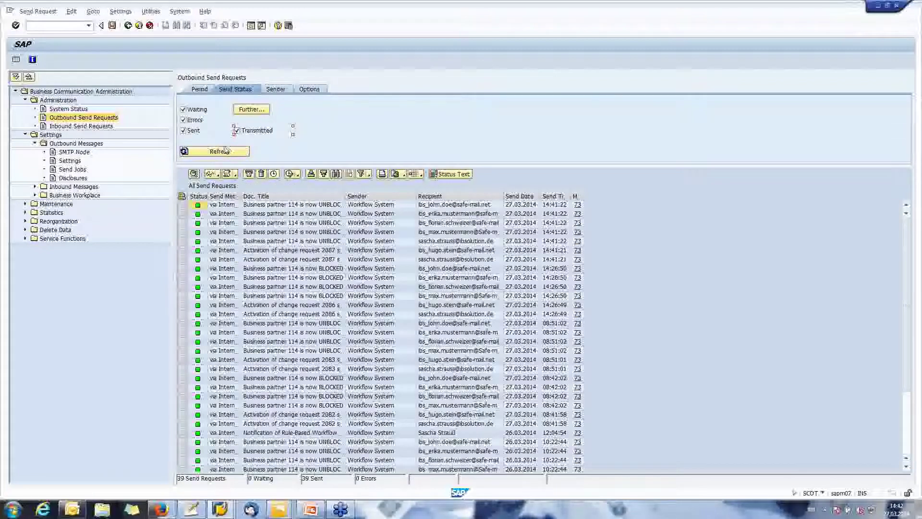
click(242, 131)
click(222, 152)
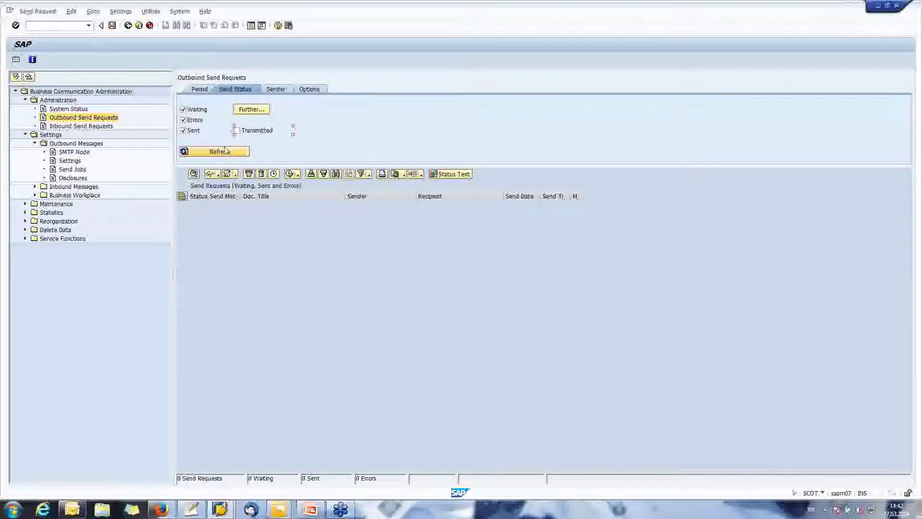
click(74, 508)
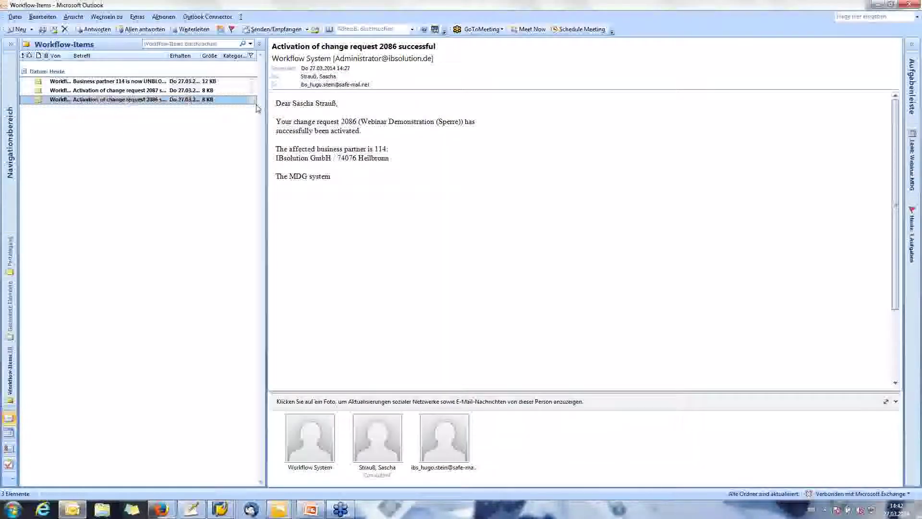
- Browse the change request 2087 and 2086 mails, then open the UNBLOCKED notification
key(Up)
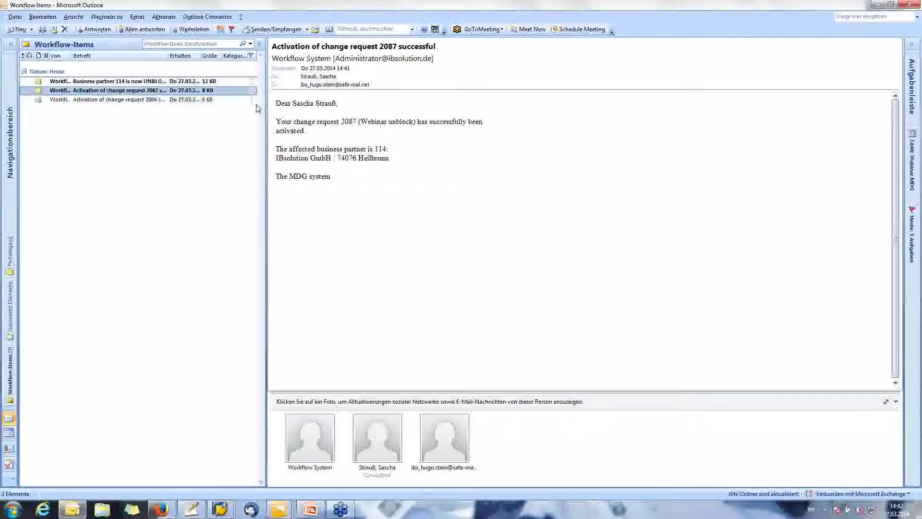
key(Down)
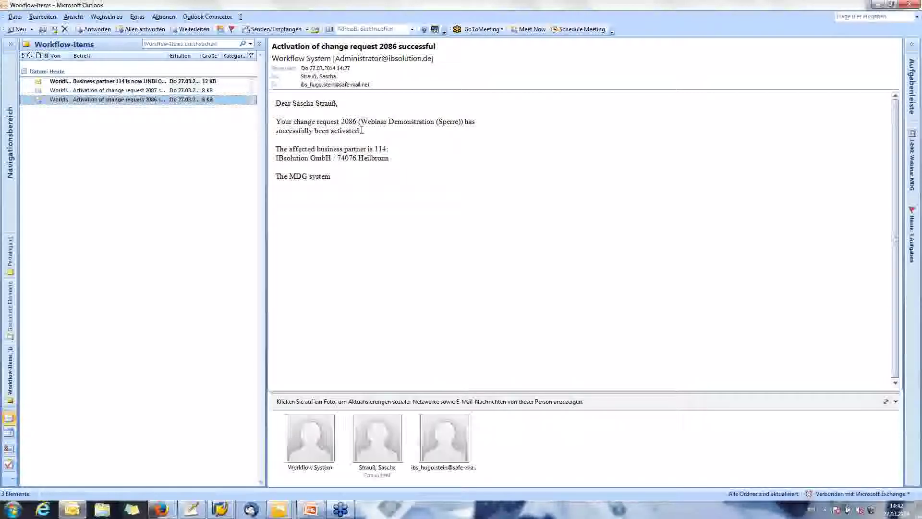
key(Up)
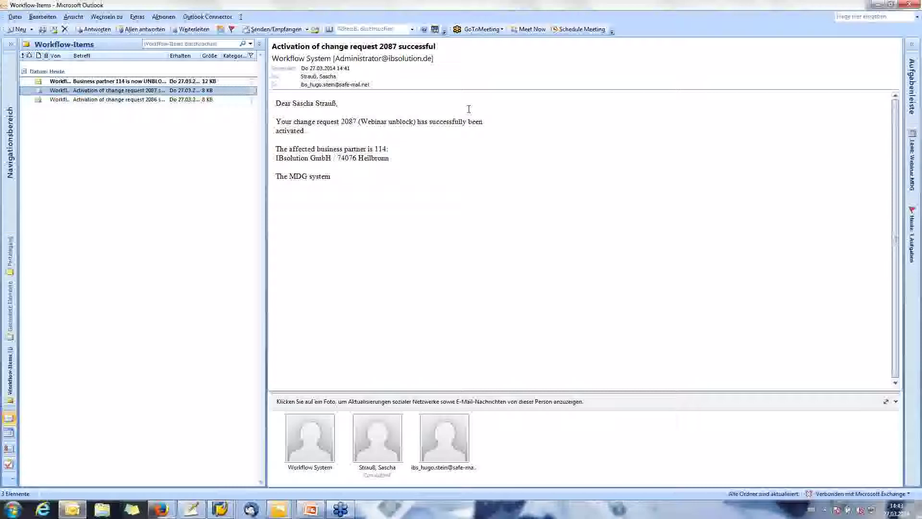
key(Up)
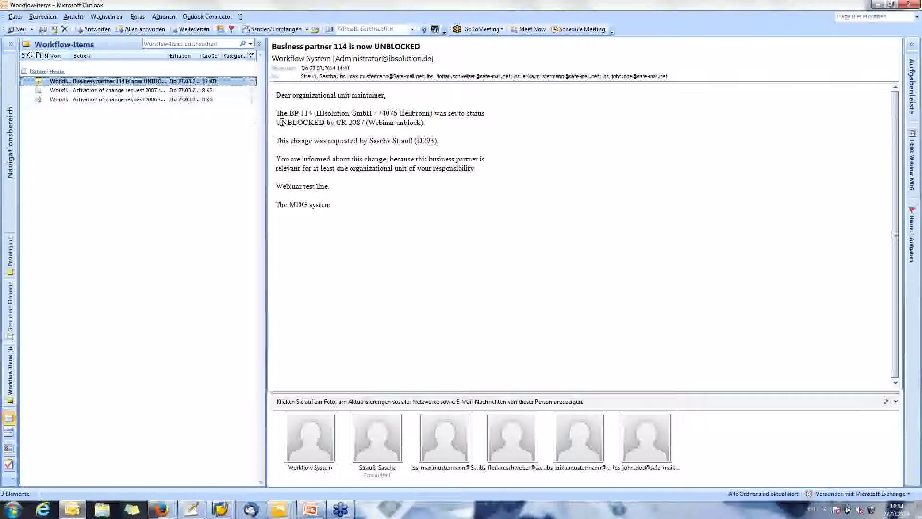
- Highlight UNBLOCKED, the requester line and the added Webinar test line in the mail
drag(276, 123, 329, 121)
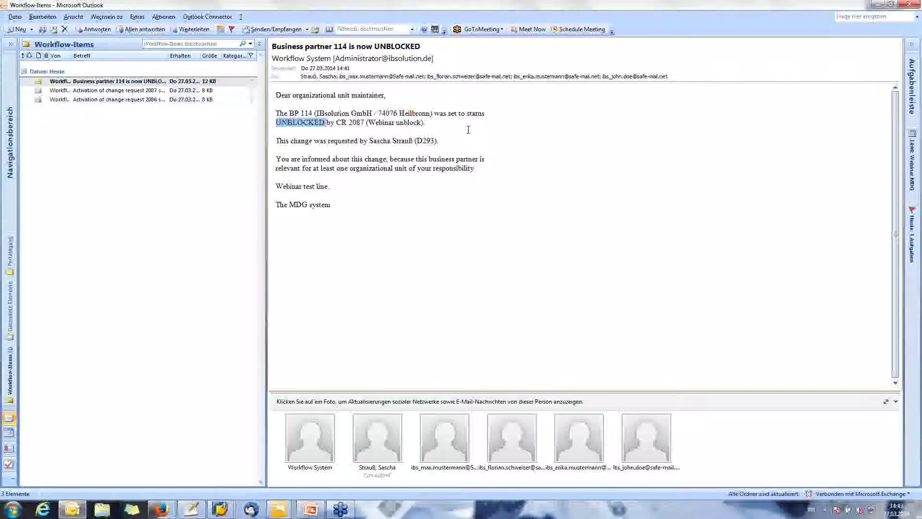
drag(360, 141, 340, 161)
click(295, 190)
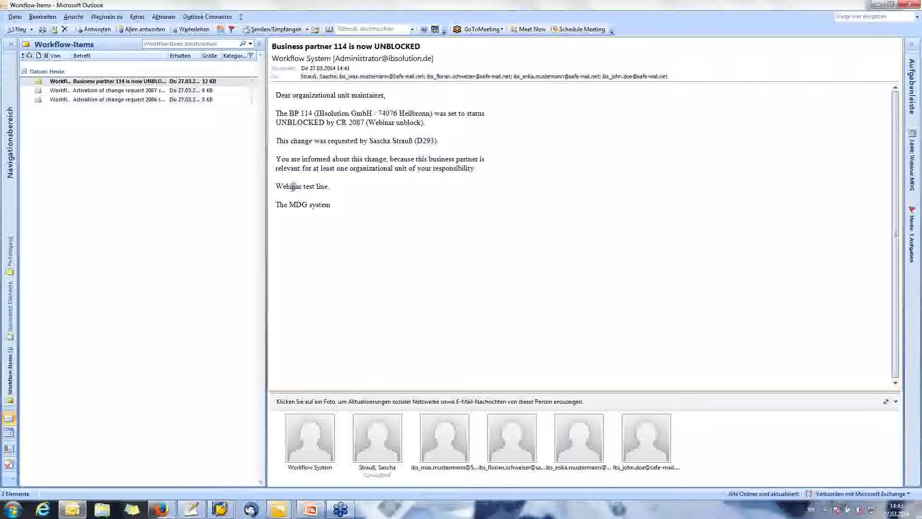
drag(274, 186, 338, 189)
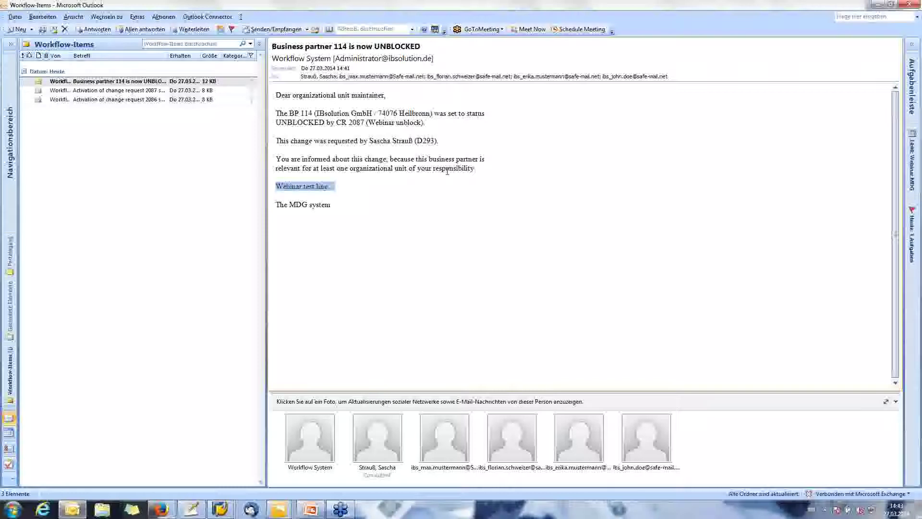
click(331, 187)
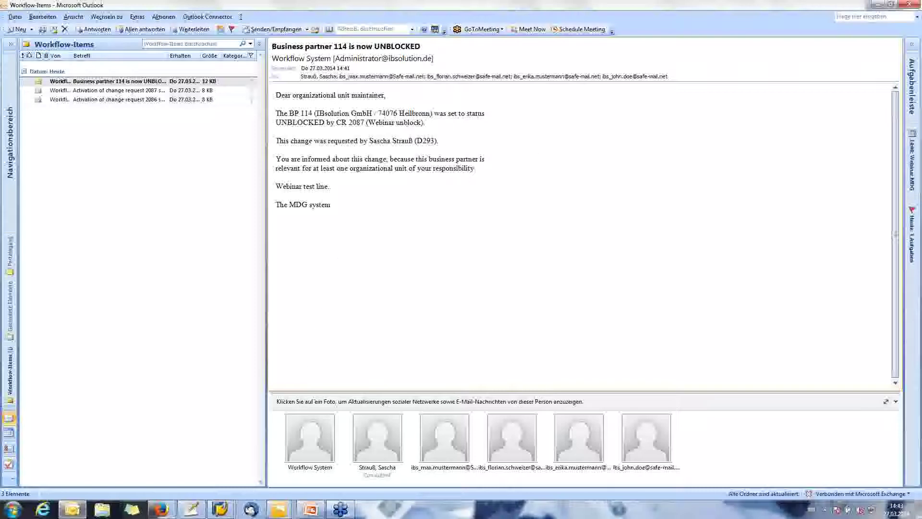
click(255, 514)
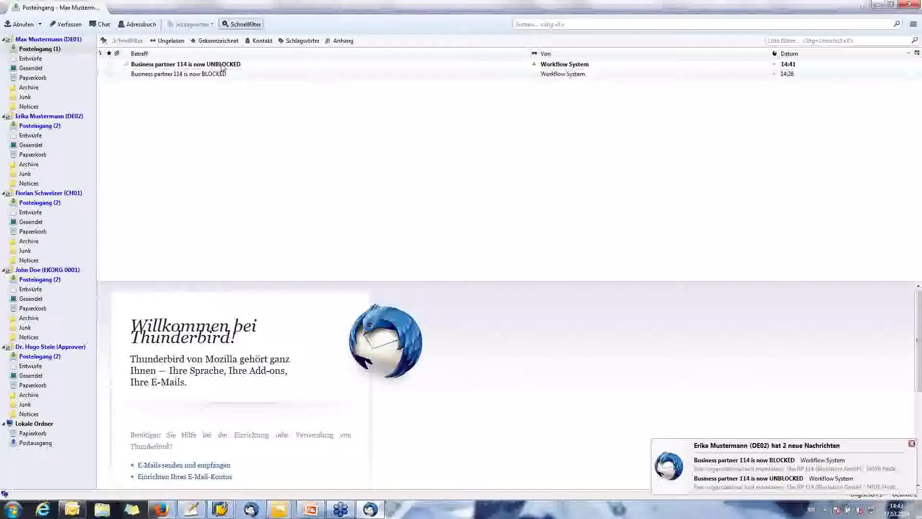
- Read the BLOCKED and UNBLOCKED notifications in the first and second maintainer inboxes
click(201, 78)
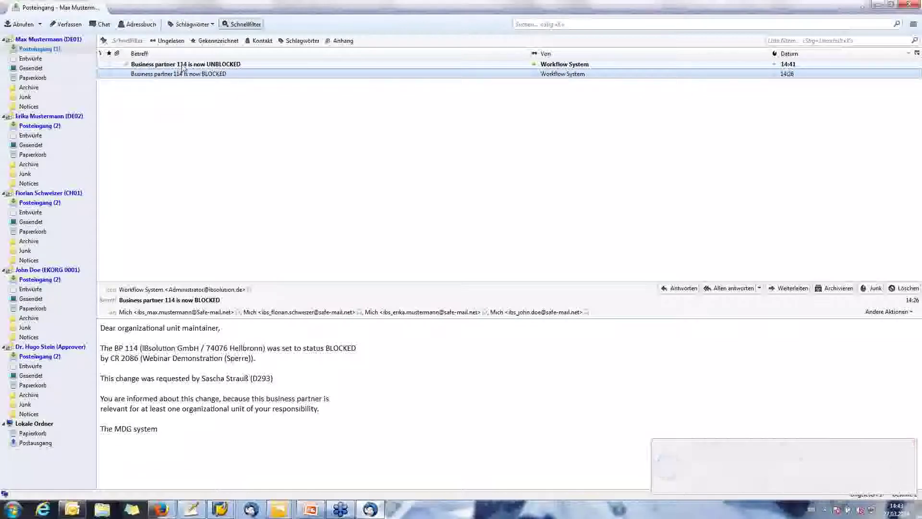
click(182, 66)
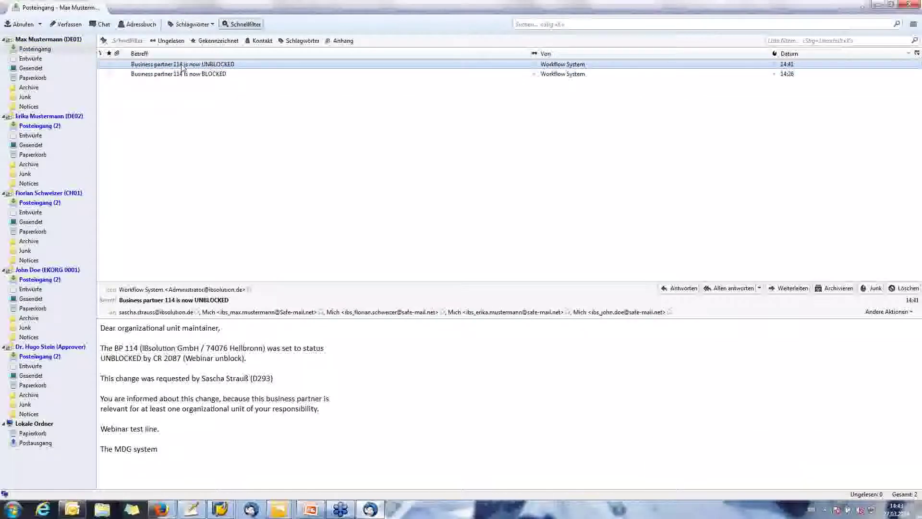
click(41, 126)
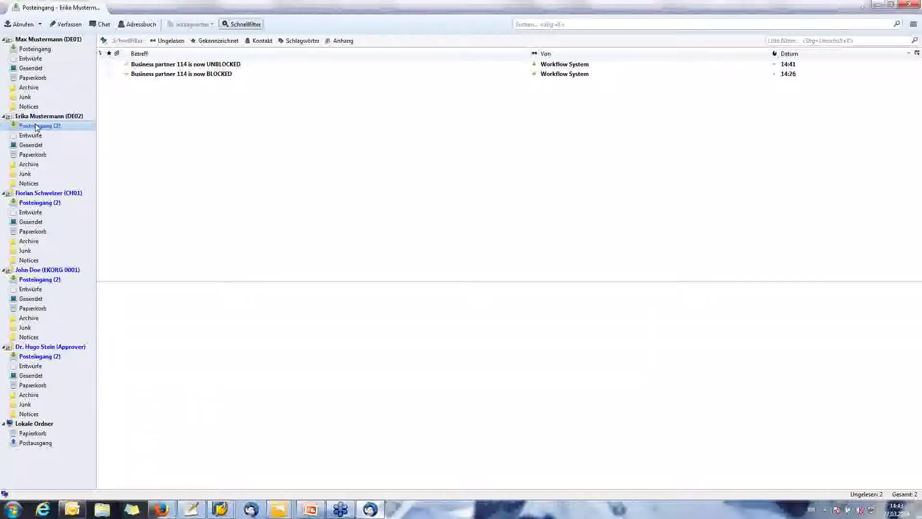
click(243, 74)
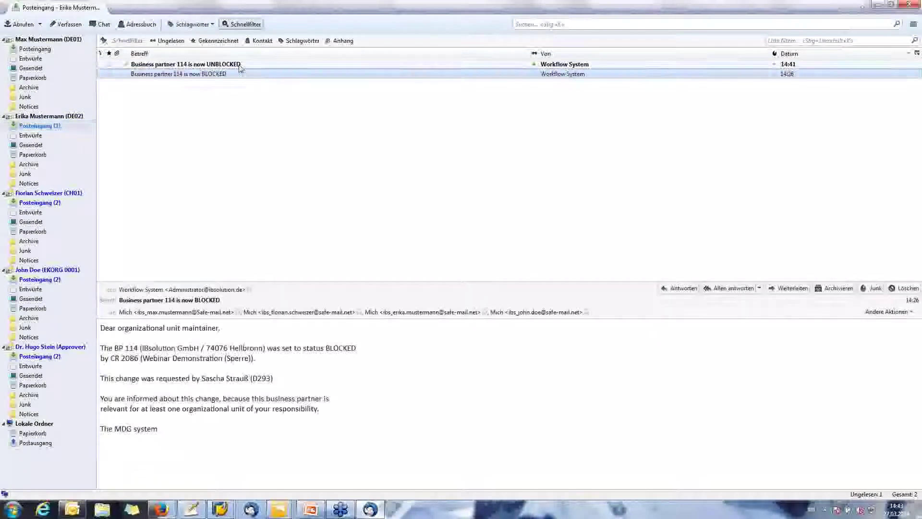
click(240, 66)
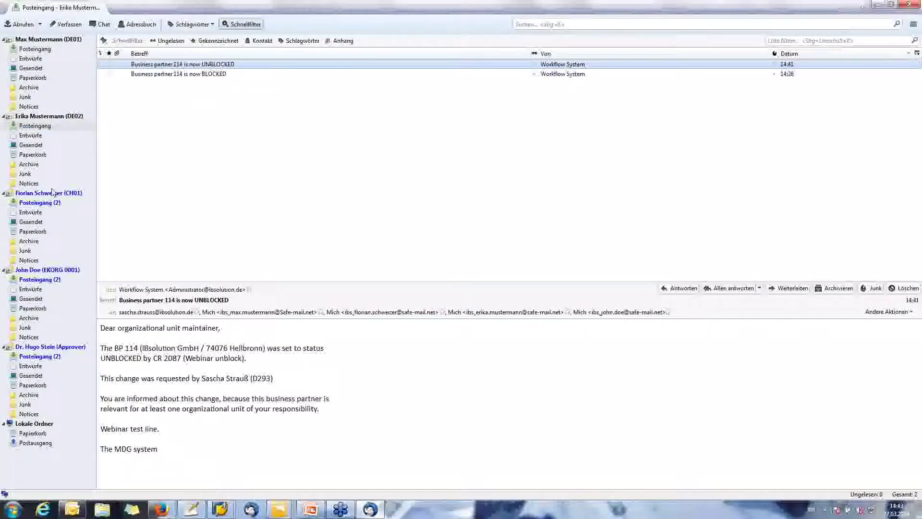
click(38, 204)
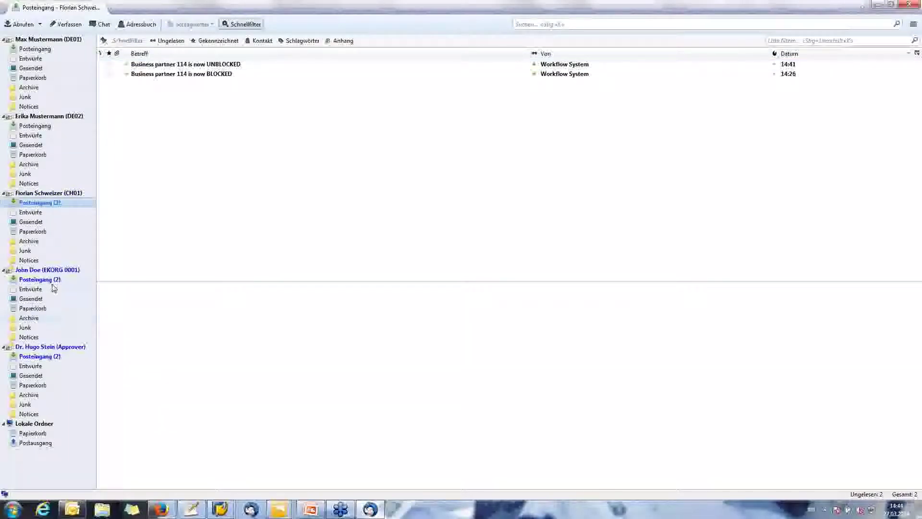
click(40, 357)
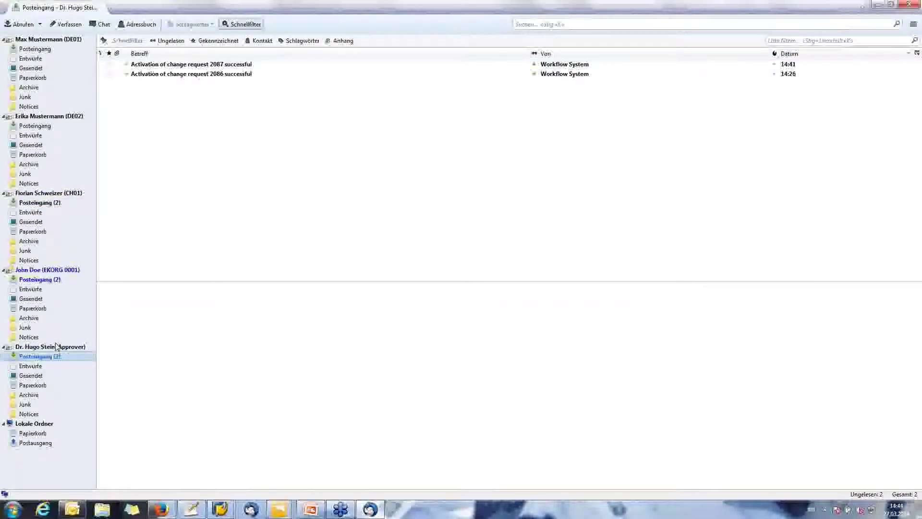
- Read the 2086 and 2087 activation mails in the approver's inbox and empty the trash
click(214, 75)
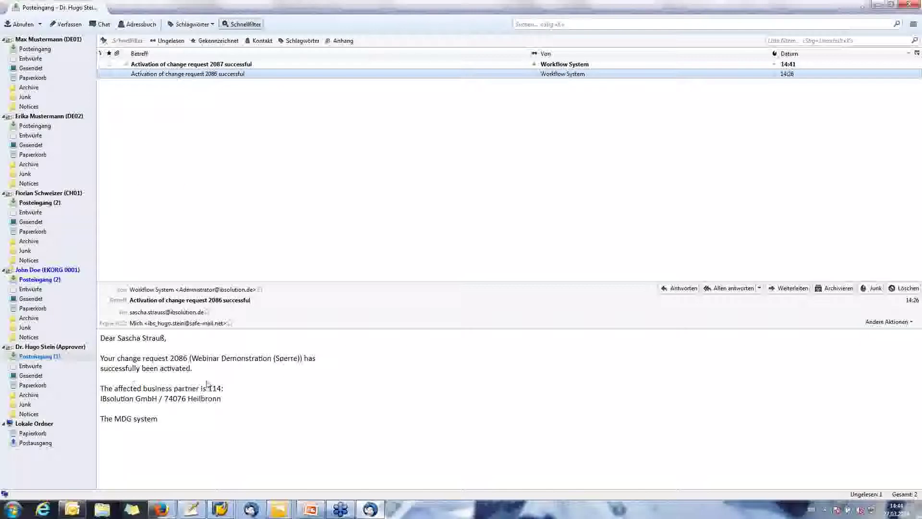
click(200, 66)
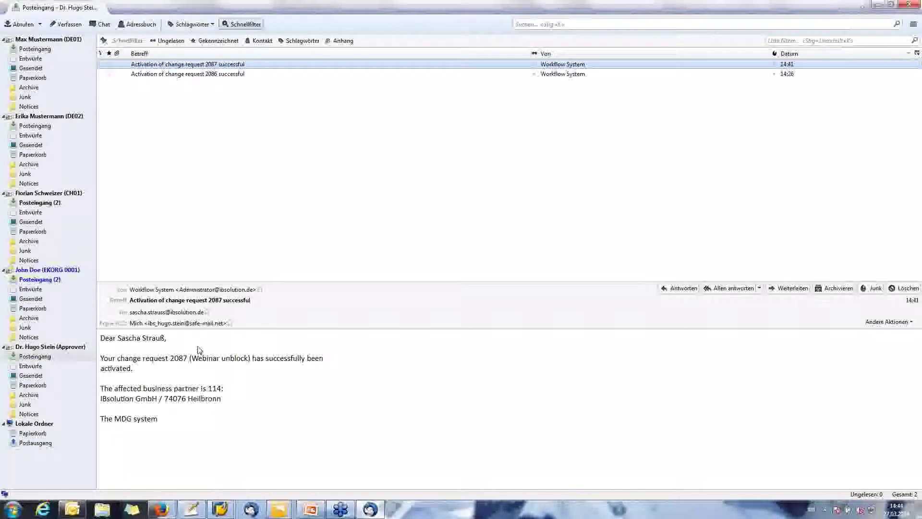
click(914, 24)
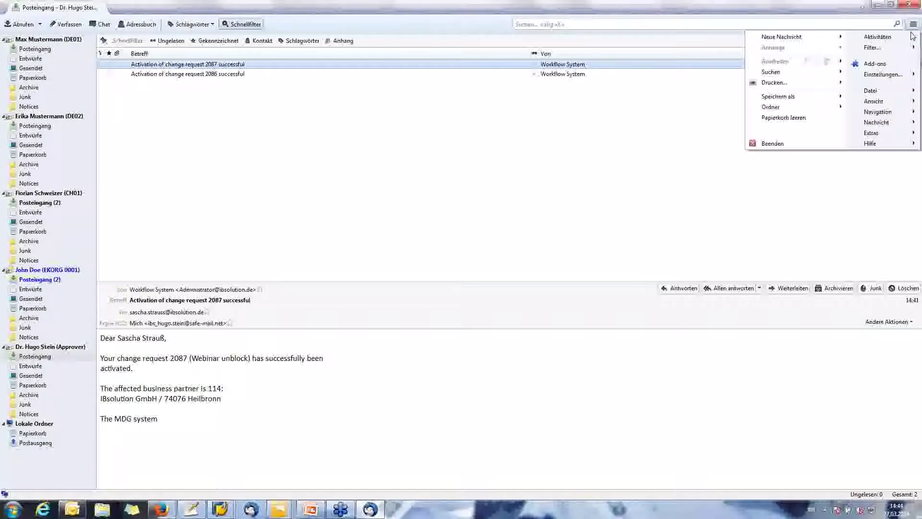
click(789, 144)
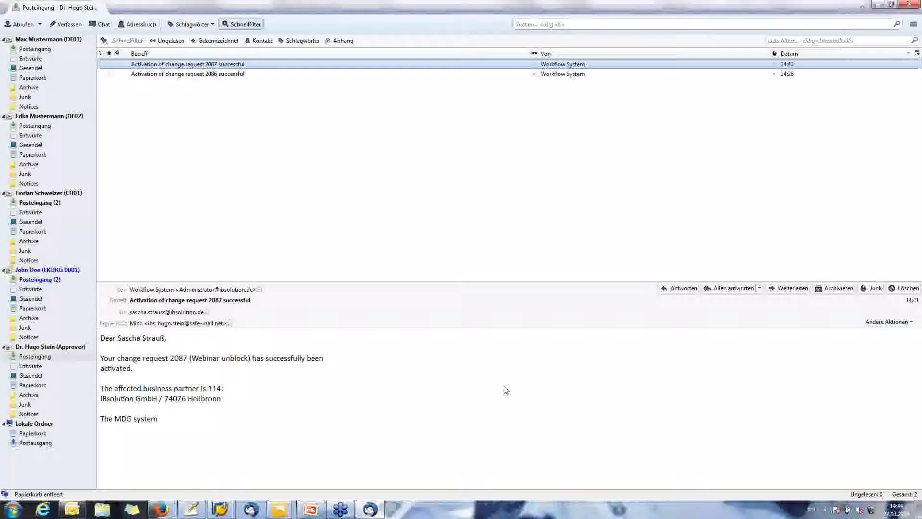
click(313, 511)
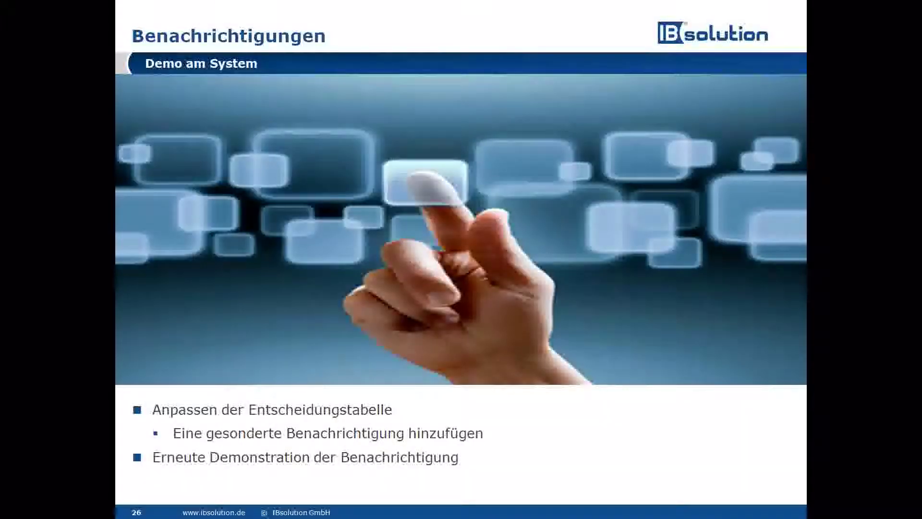
- Advance the slideshow to slide 27, "Add-on: Parameter der Entscheidungstabelle"
key(Right)
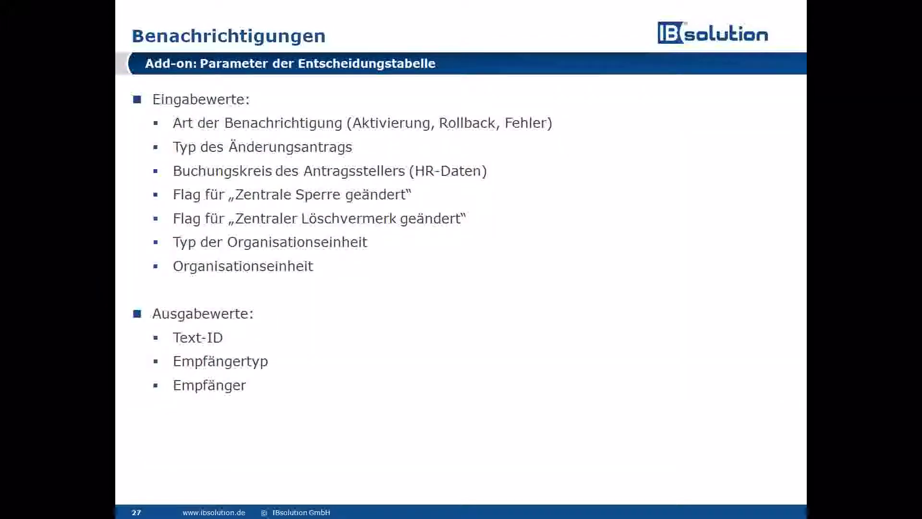